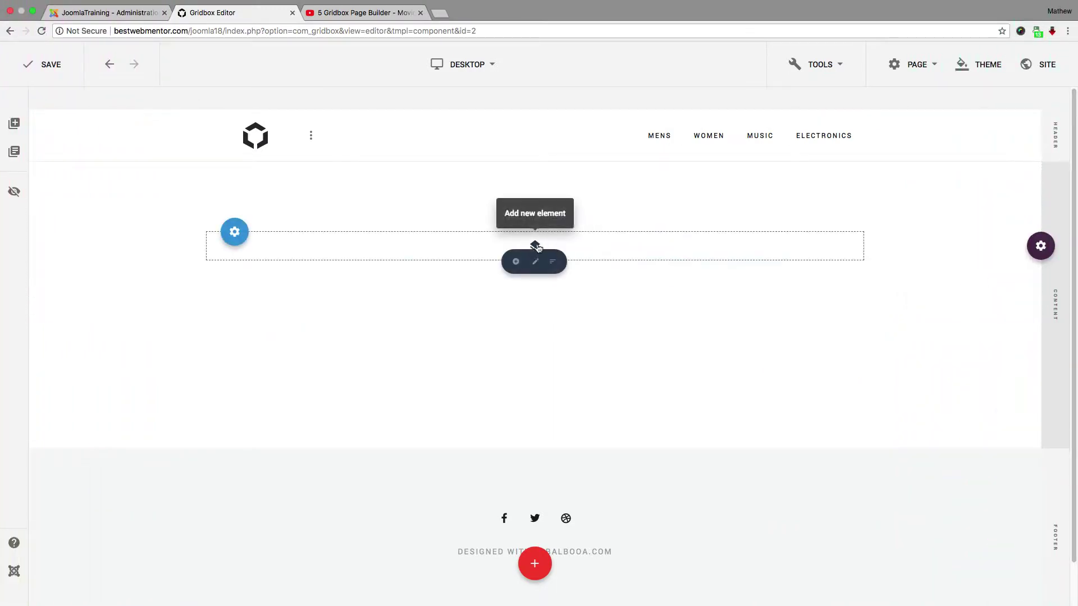
Step: Clear the 'video' element search and add an Overlay Section to the empty page
{"action": "left_click", "coordinate": [517, 262]}
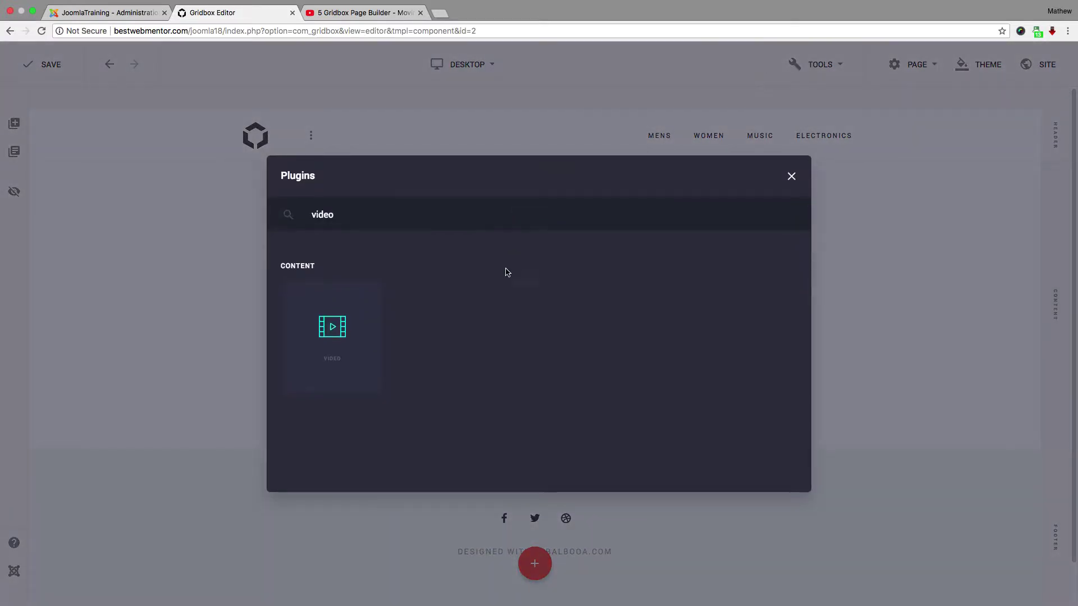
{"action": "key", "text": "BackSpace"}
{"action": "key", "text": "BackSpace"}
{"action": "key", "text": "BackSpace"}
{"action": "key", "text": "BackSpace"}
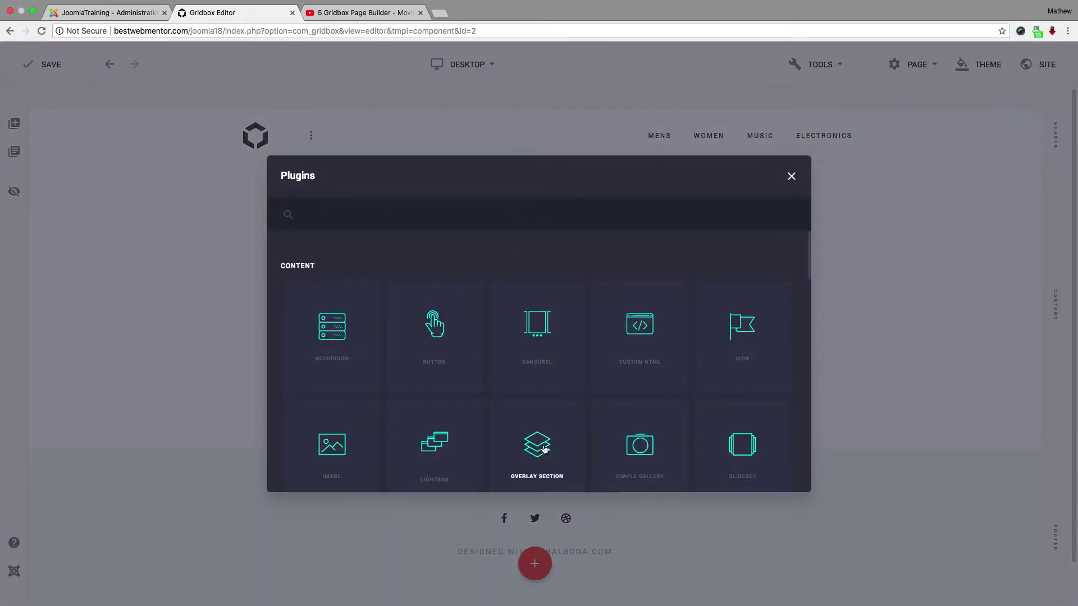
{"action": "left_click", "coordinate": [544, 447]}
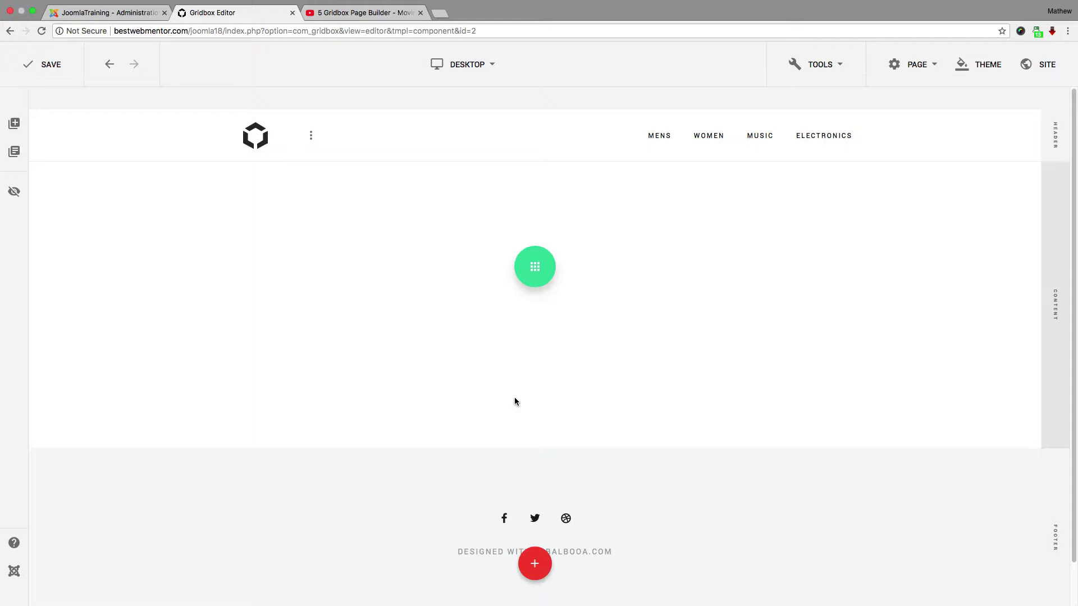
Step: Open the Overlay Section's settings and enter 'Bell' as the trigger button's label
{"action": "mouse_move", "coordinate": [522, 304]}
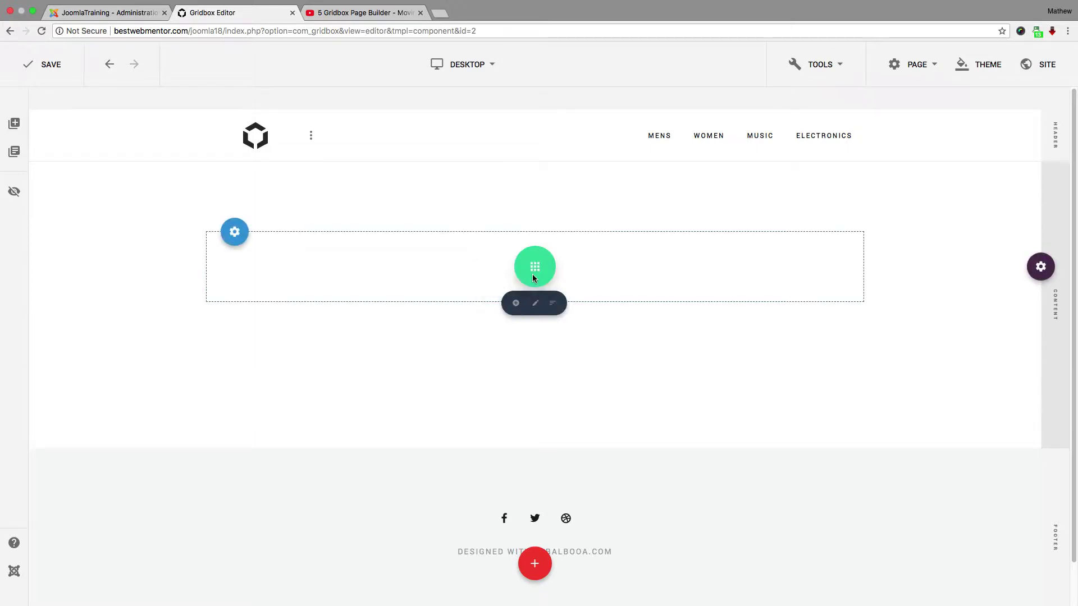
{"action": "mouse_move", "coordinate": [537, 266]}
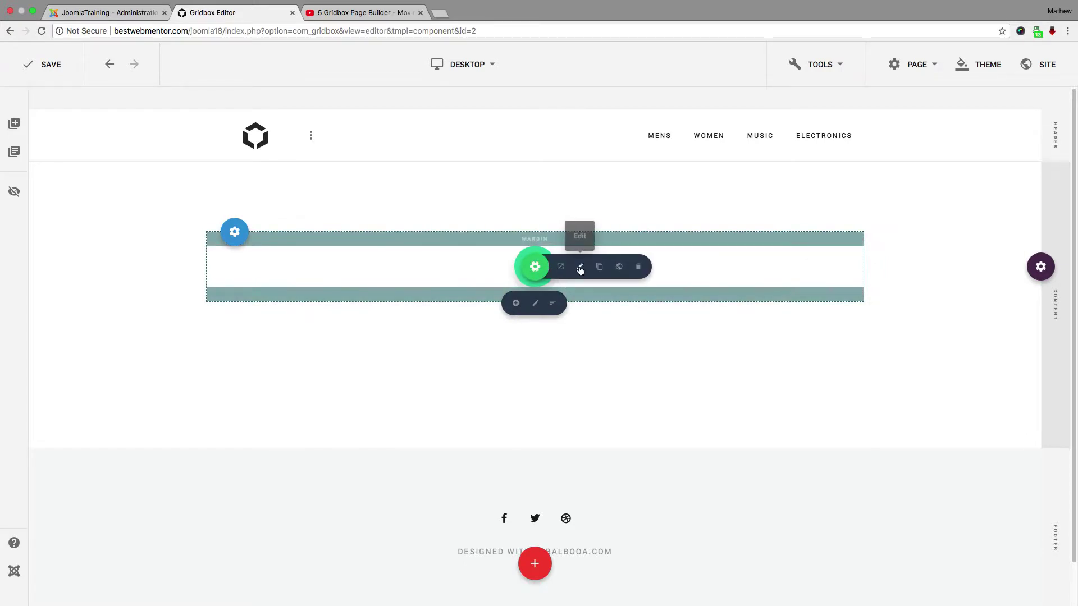
{"action": "left_click", "coordinate": [580, 269]}
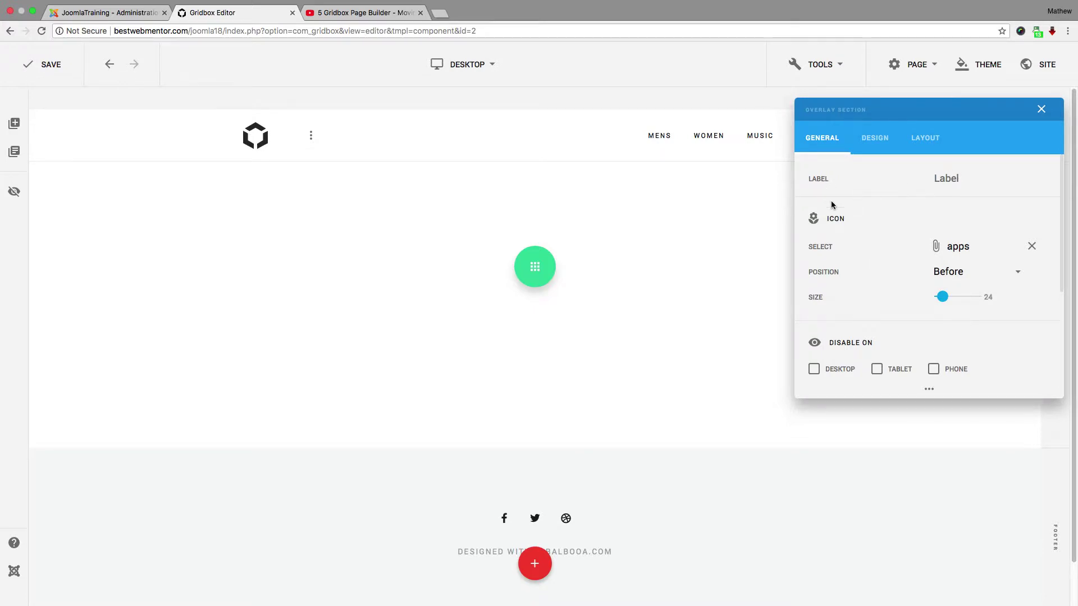
{"action": "left_click", "coordinate": [962, 177]}
{"action": "type", "text": "Bell"}
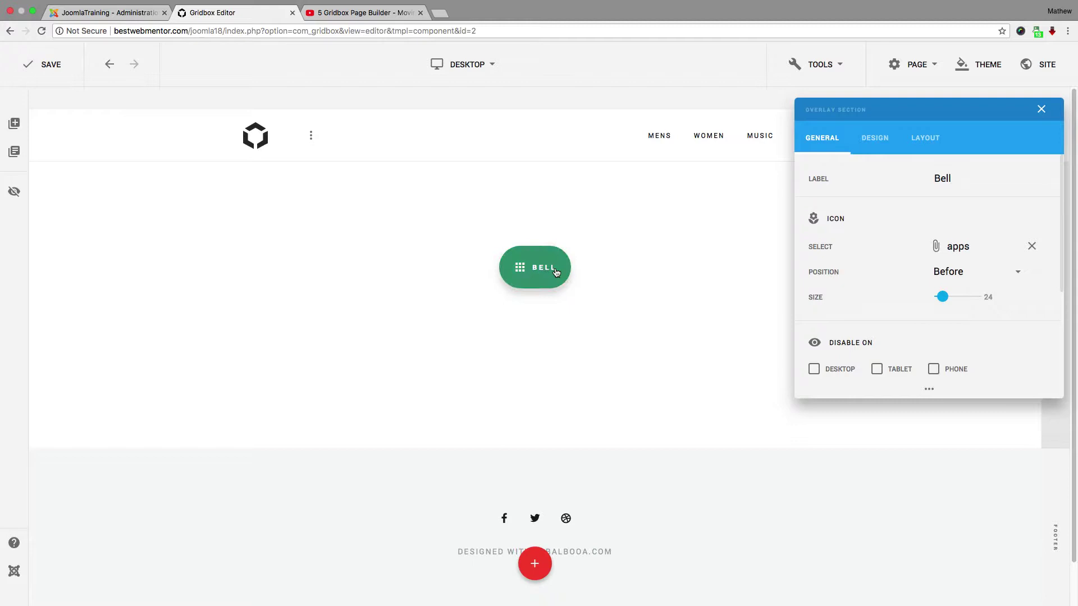
Step: Give the button the outline Alarm icon, enlarged to size 117
{"action": "left_click", "coordinate": [965, 254]}
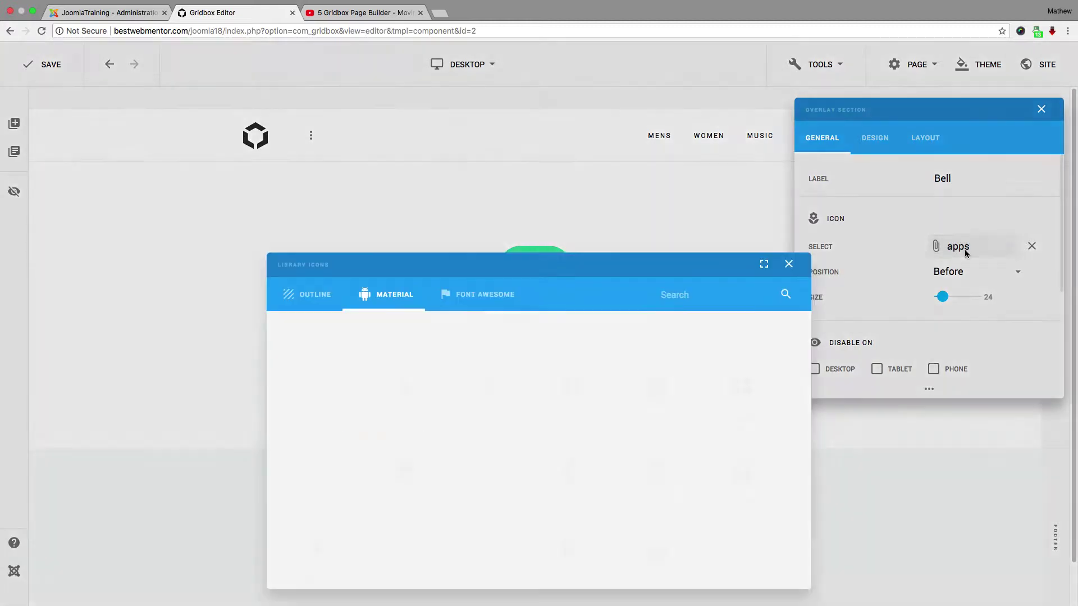
{"action": "left_click", "coordinate": [329, 208]}
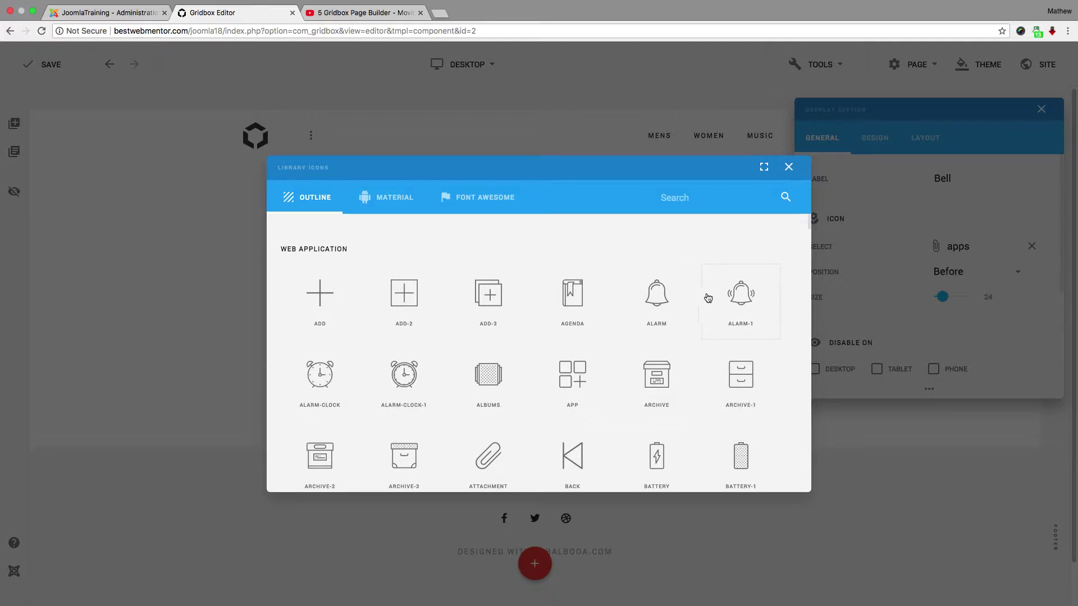
{"action": "left_click", "coordinate": [656, 302]}
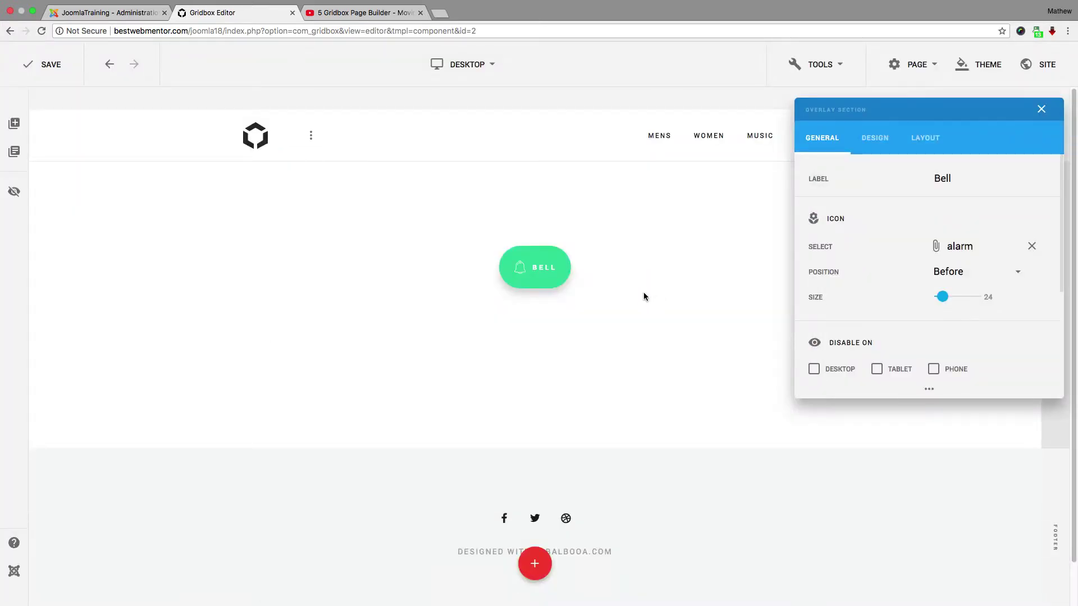
{"action": "mouse_move", "coordinate": [943, 296]}
{"action": "left_mouse_down"}
{"action": "mouse_move", "coordinate": [963, 302]}
{"action": "mouse_move", "coordinate": [953, 297]}
{"action": "left_mouse_up"}
Step: Replace the button label 'Bell' with 'Alarm Clock'
{"action": "scroll", "coordinate": [946, 316], "scroll_direction": "up", "scroll_amount": 1}
{"action": "double_click", "coordinate": [941, 179]}
{"action": "type", "text": "Alarm Clock"}
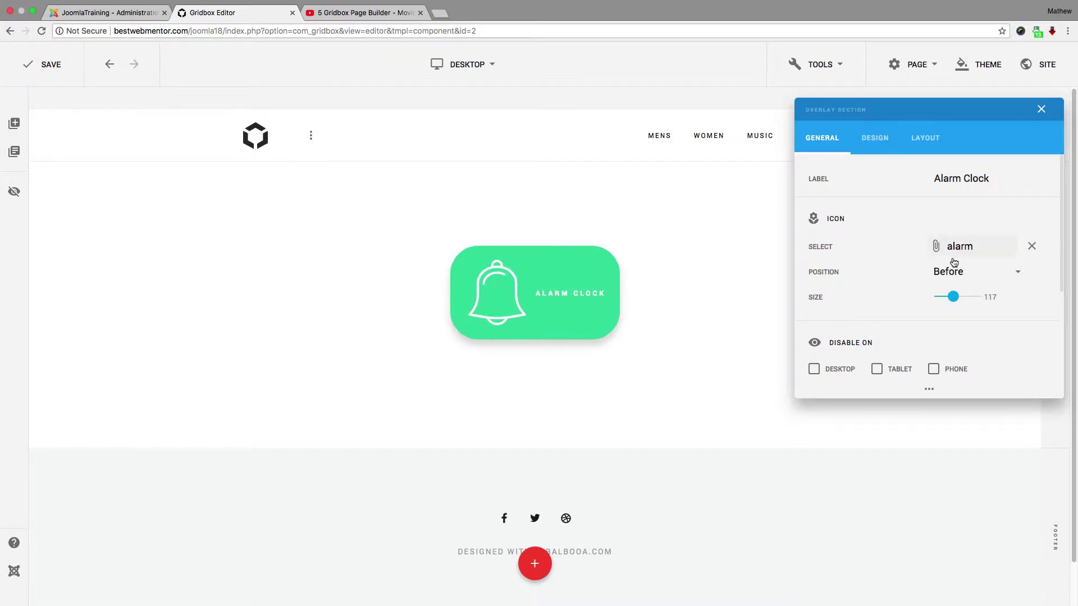
{"action": "scroll", "coordinate": [947, 264], "scroll_direction": "down", "scroll_amount": 3}
{"action": "scroll", "coordinate": [946, 264], "scroll_direction": "up", "scroll_amount": 2}
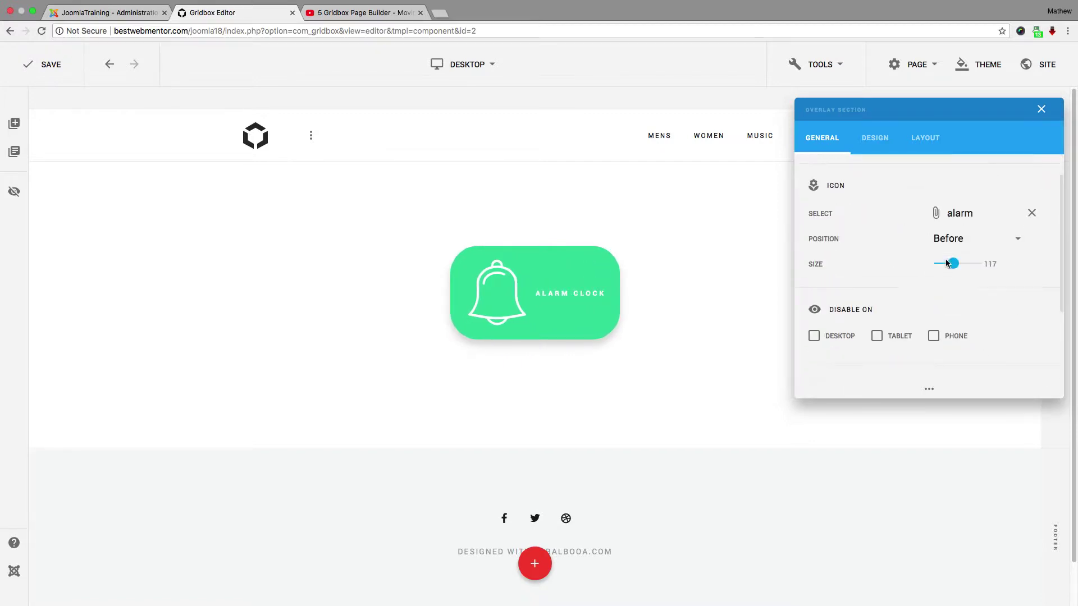
{"action": "scroll", "coordinate": [905, 271], "scroll_direction": "down", "scroll_amount": 3}
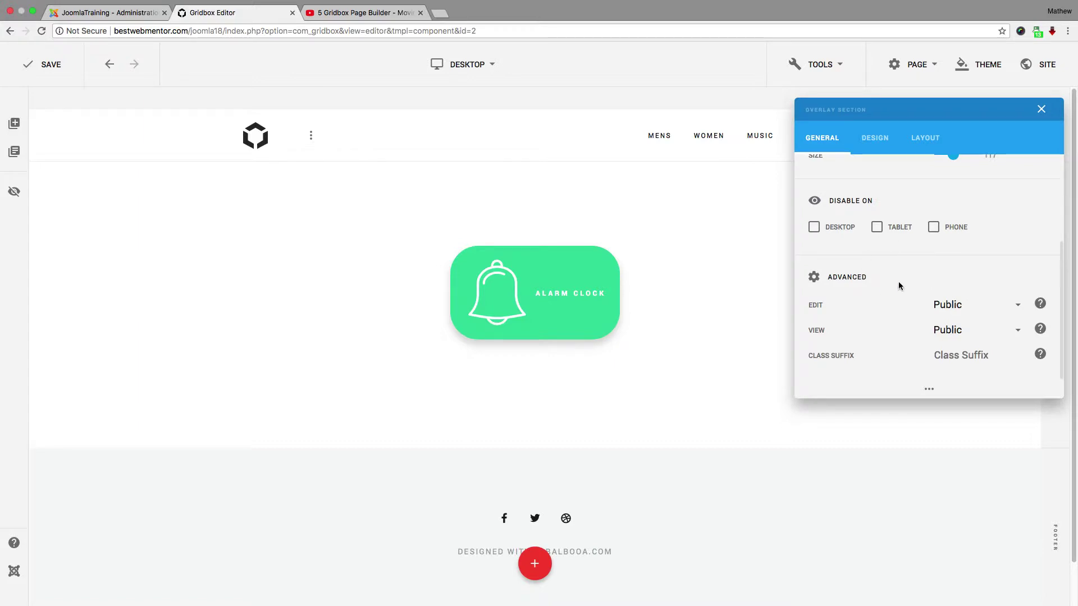
{"action": "scroll", "coordinate": [903, 288], "scroll_direction": "up", "scroll_amount": 3}
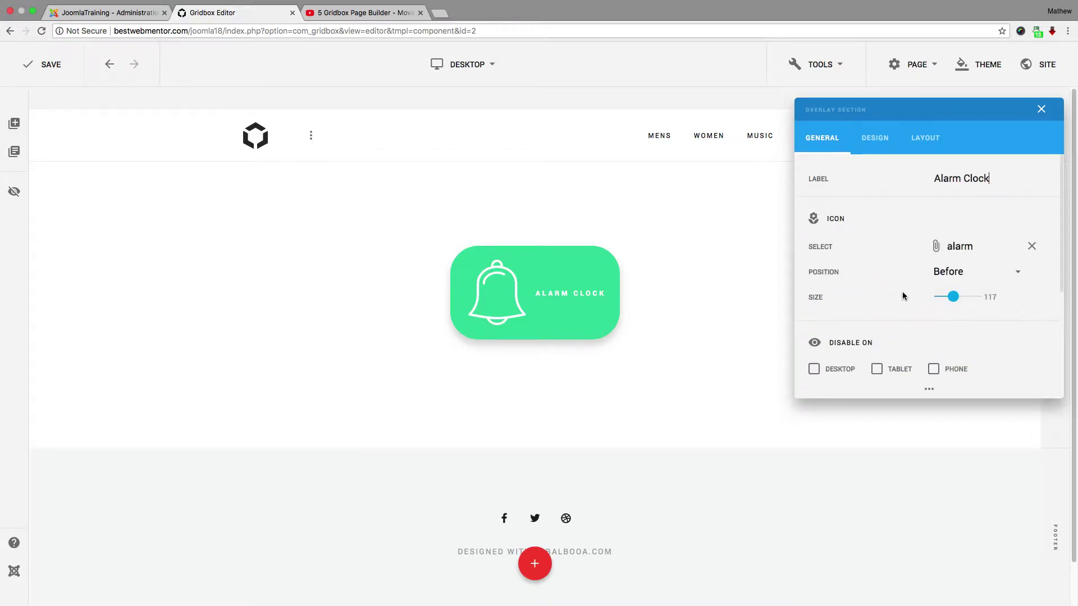
Step: Try Comfortaa and Lato as the label font, then return the font family to Inherit
{"action": "left_click", "coordinate": [874, 140]}
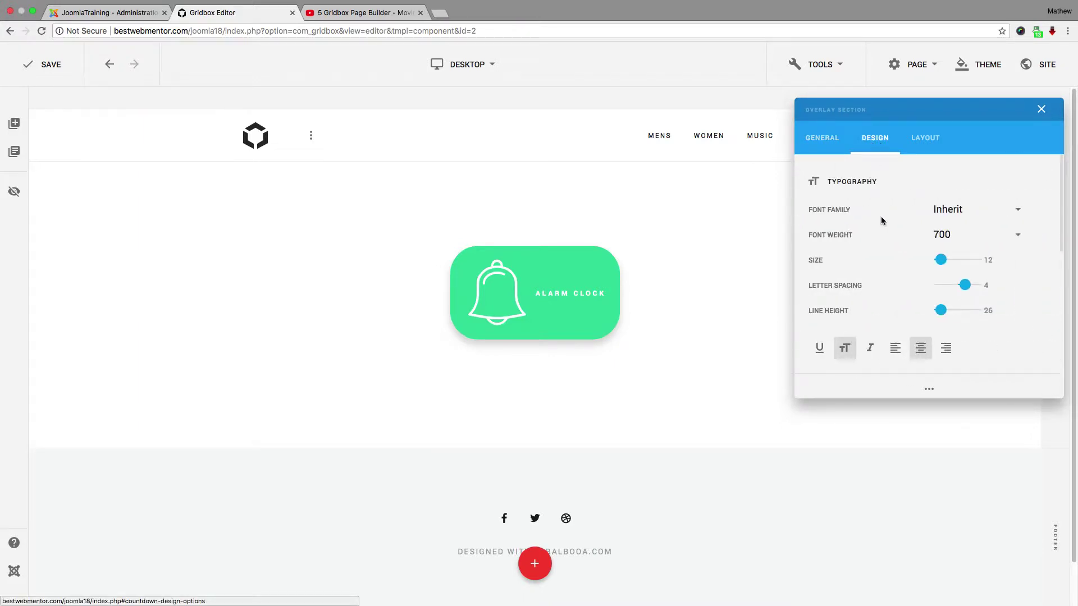
{"action": "left_click", "coordinate": [943, 211]}
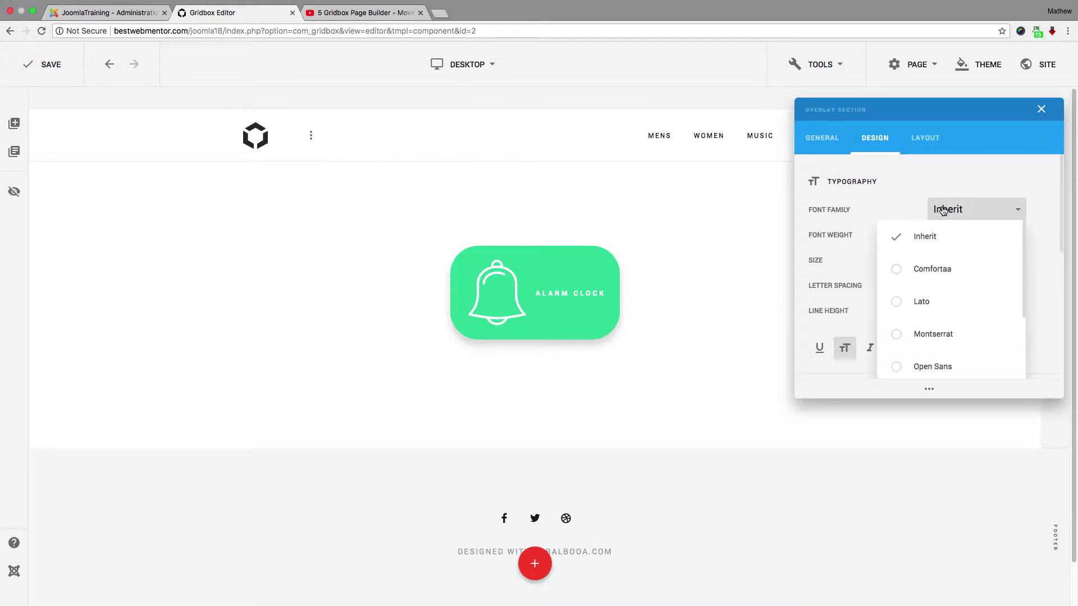
{"action": "left_click", "coordinate": [898, 270]}
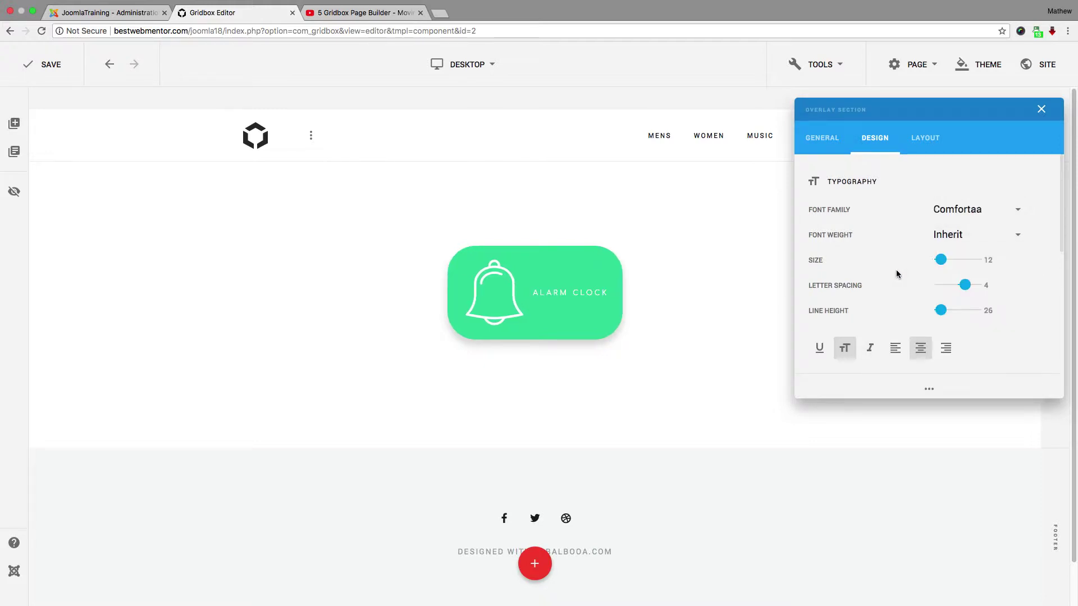
{"action": "left_click", "coordinate": [940, 209]}
{"action": "left_click", "coordinate": [932, 300]}
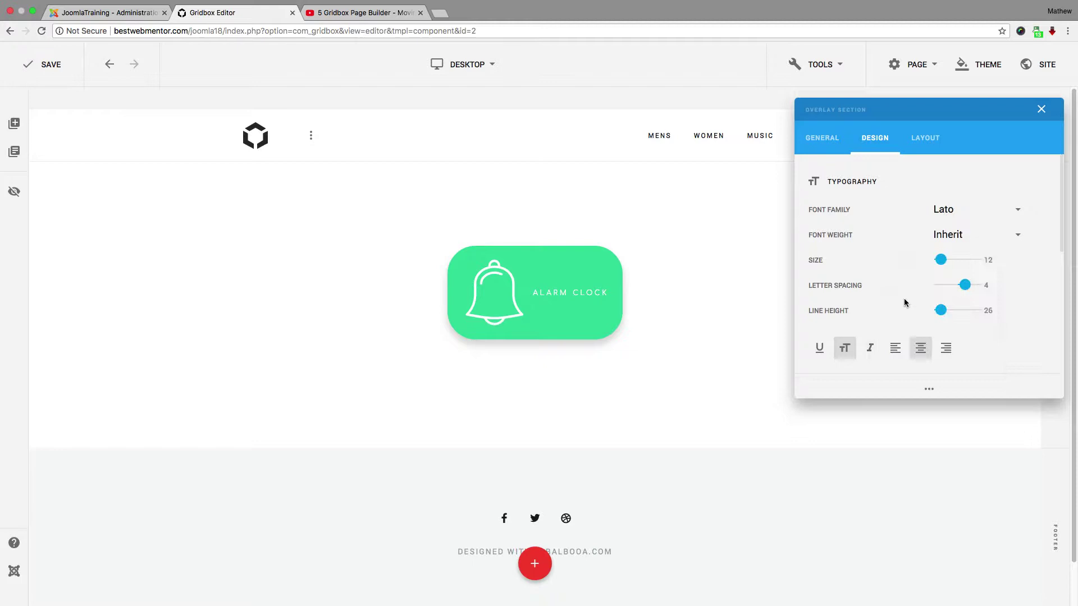
{"action": "left_click", "coordinate": [909, 214]}
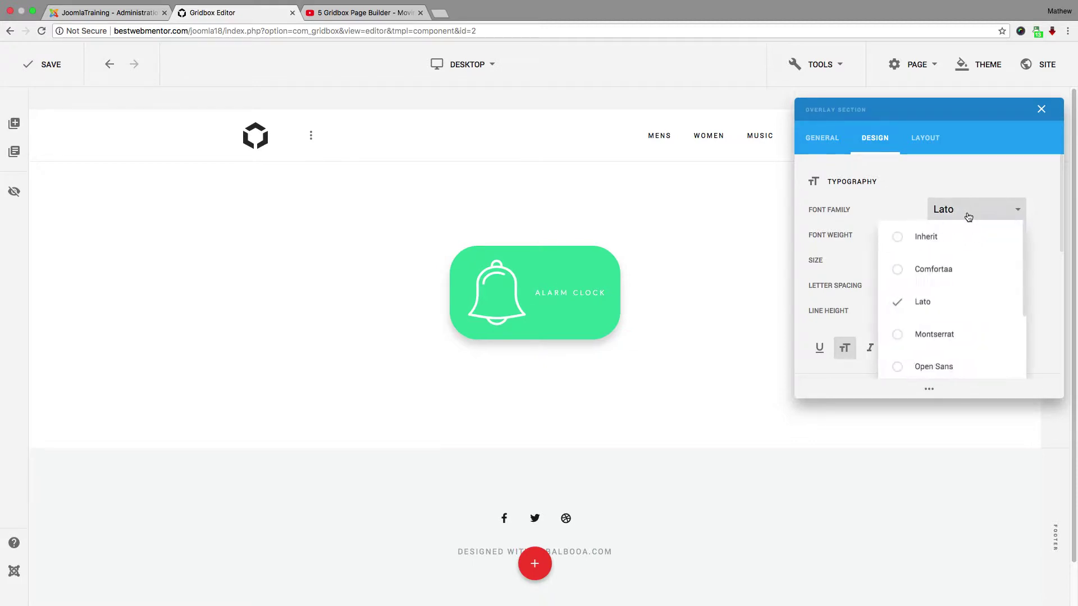
{"action": "left_click", "coordinate": [905, 238]}
Step: Set the label font weight to 900 after trying 500 and Inherit
{"action": "left_click", "coordinate": [947, 237]}
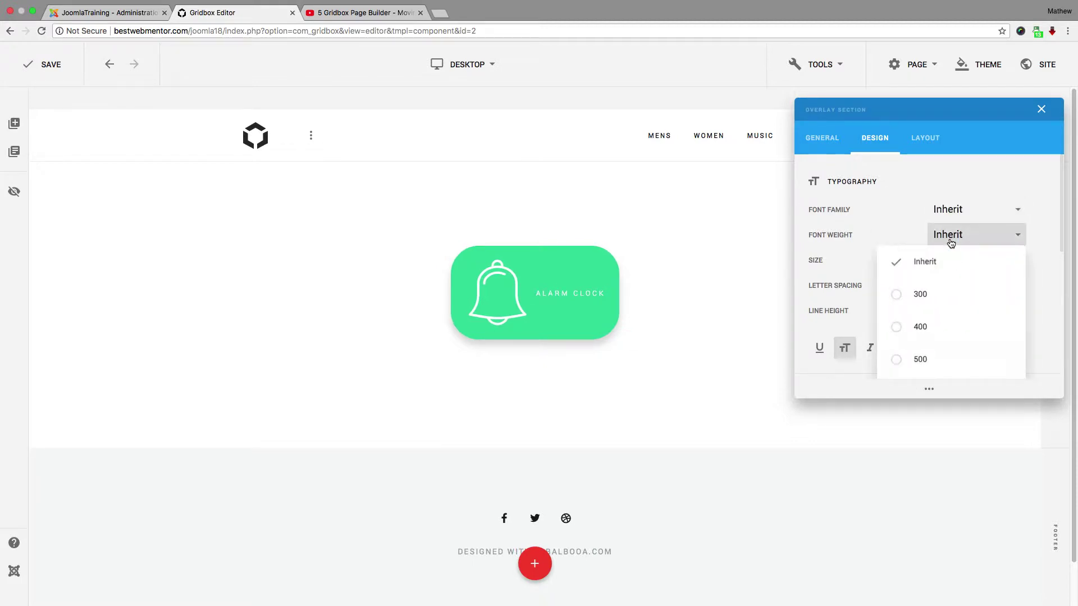
{"action": "left_click", "coordinate": [898, 364]}
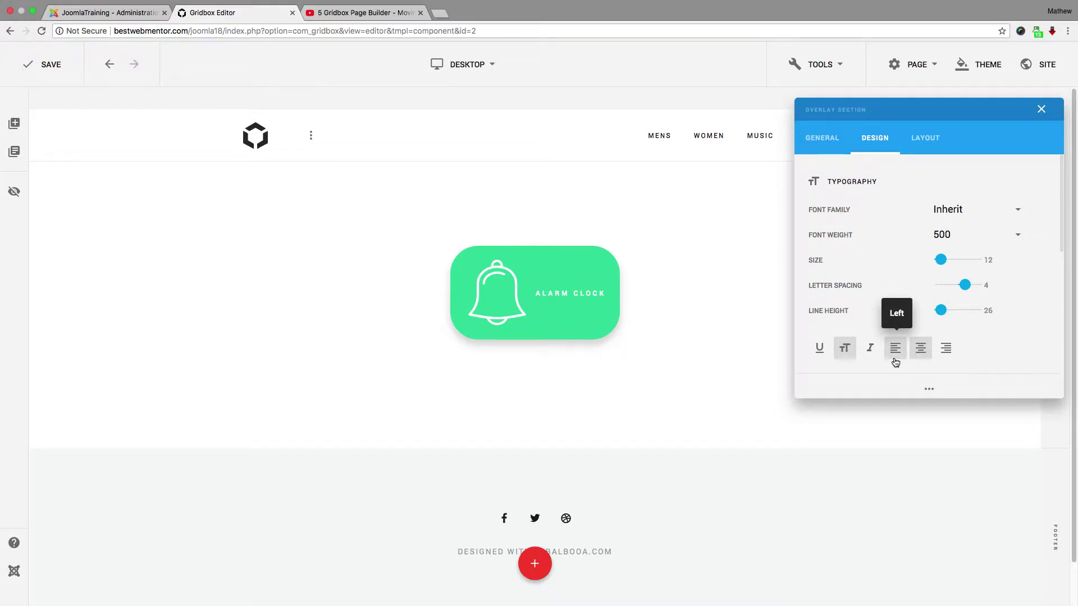
{"action": "left_click", "coordinate": [960, 238]}
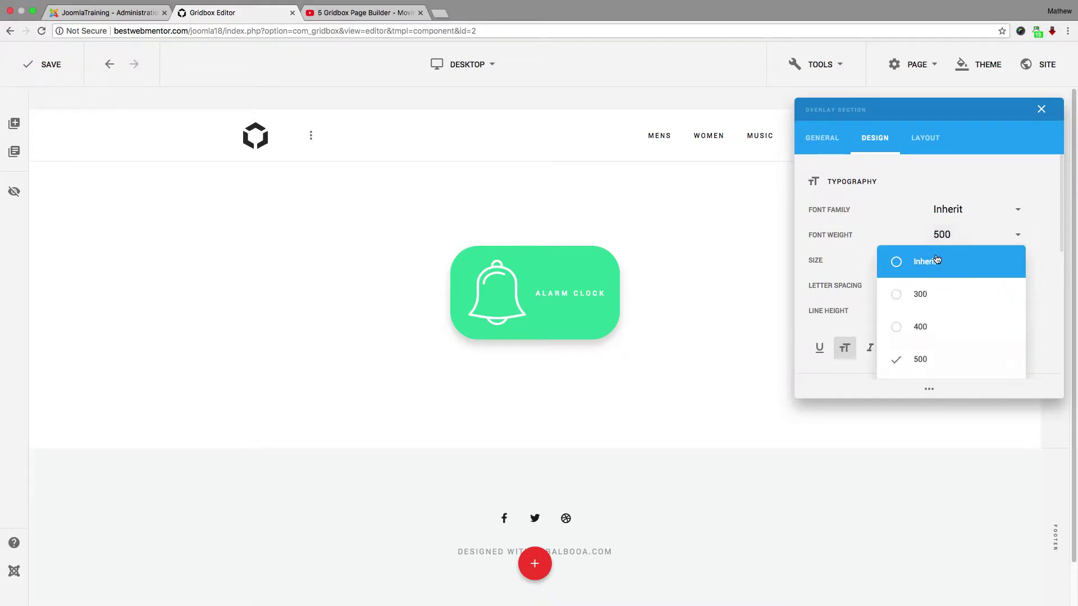
{"action": "left_click", "coordinate": [936, 259]}
{"action": "left_click", "coordinate": [949, 235]}
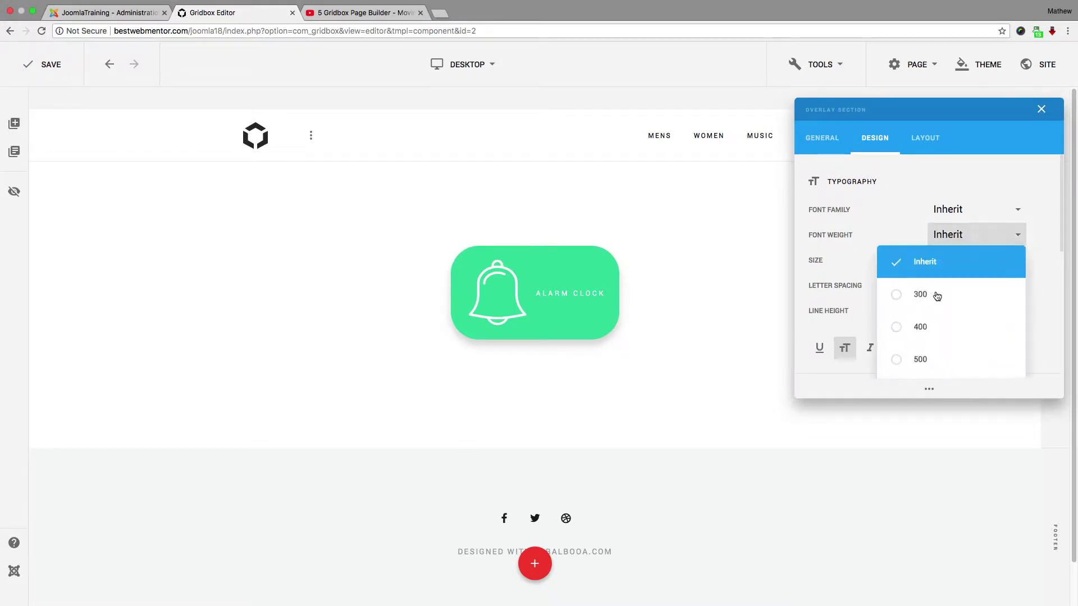
{"action": "scroll", "coordinate": [938, 292], "scroll_direction": "down", "scroll_amount": 4}
{"action": "scroll", "coordinate": [940, 310], "scroll_direction": "up", "scroll_amount": 3}
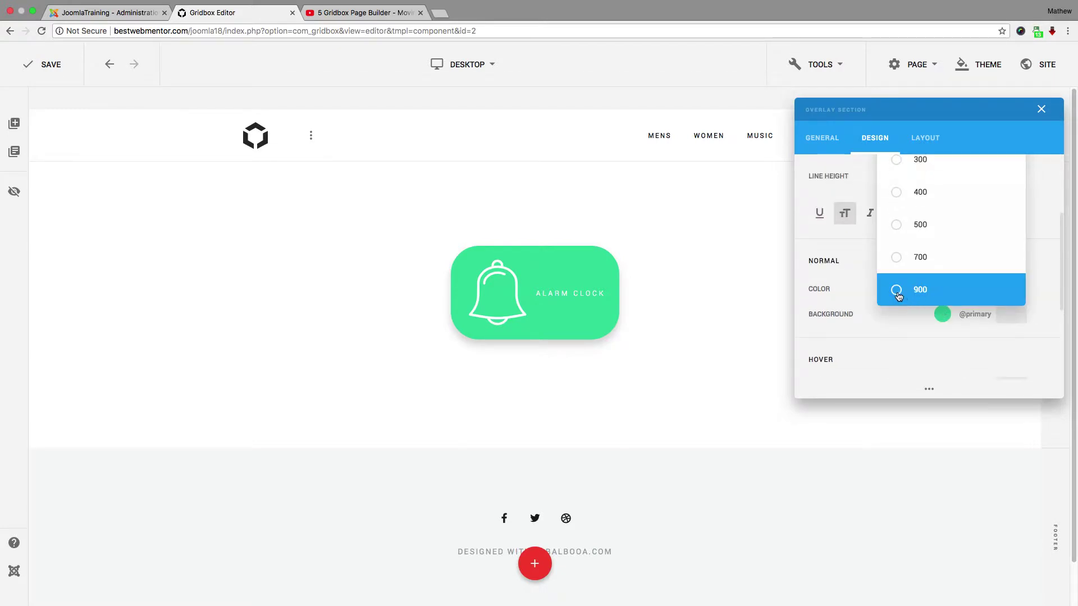
{"action": "left_click", "coordinate": [896, 292]}
{"action": "scroll", "coordinate": [895, 293], "scroll_direction": "up", "scroll_amount": 3}
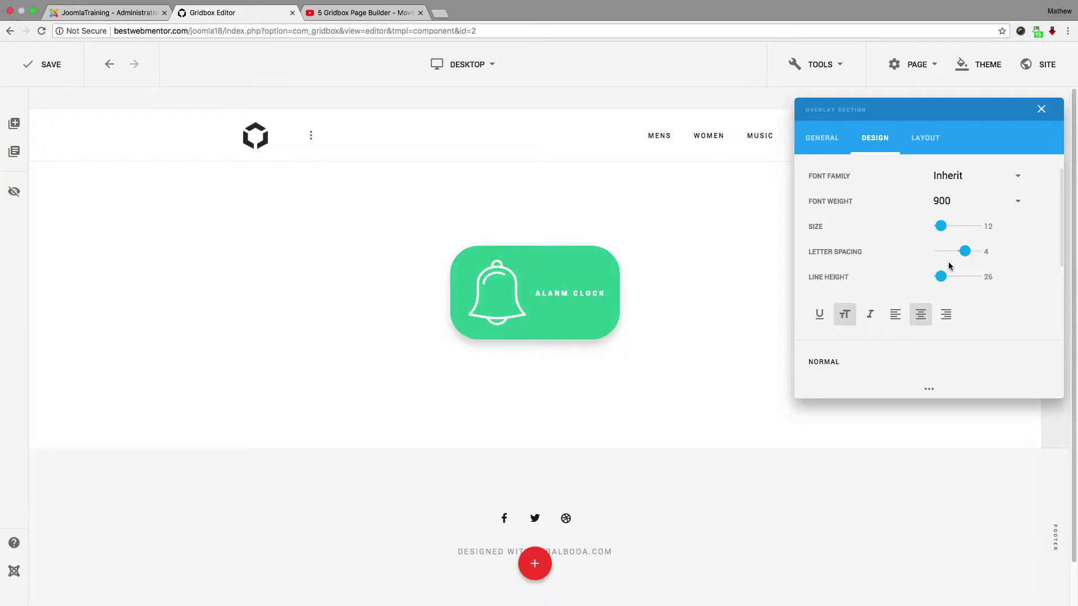
{"action": "scroll", "coordinate": [961, 278], "scroll_direction": "up", "scroll_amount": 2}
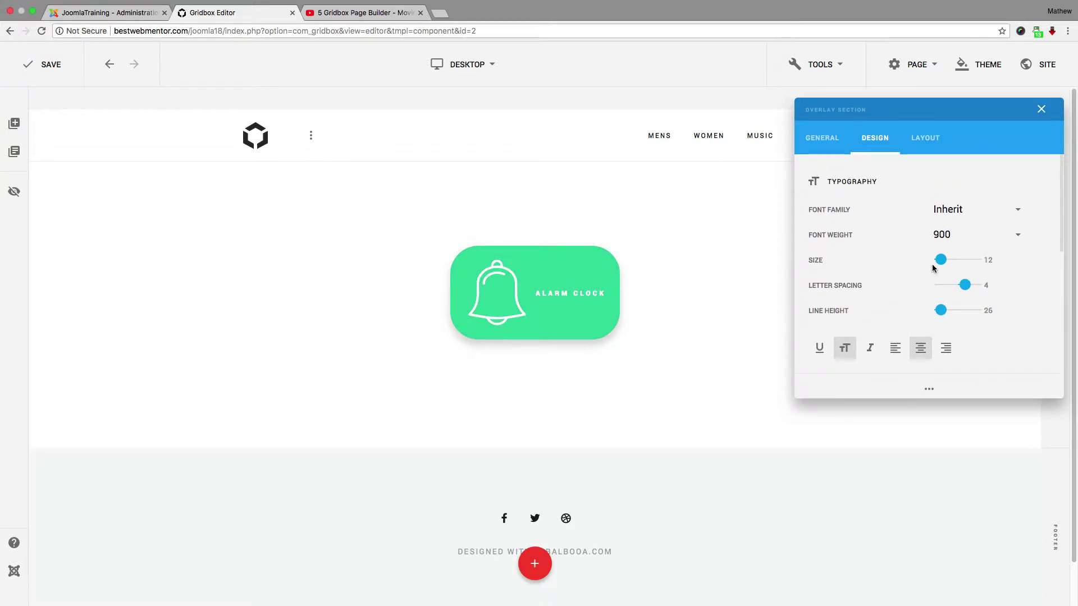
Step: Enlarge the label text to size 84 and turn off its Uppercase style
{"action": "left_click_drag", "start_coordinate": [943, 263], "coordinate": [953, 318]}
{"action": "scroll", "coordinate": [885, 308], "scroll_direction": "down", "scroll_amount": 1}
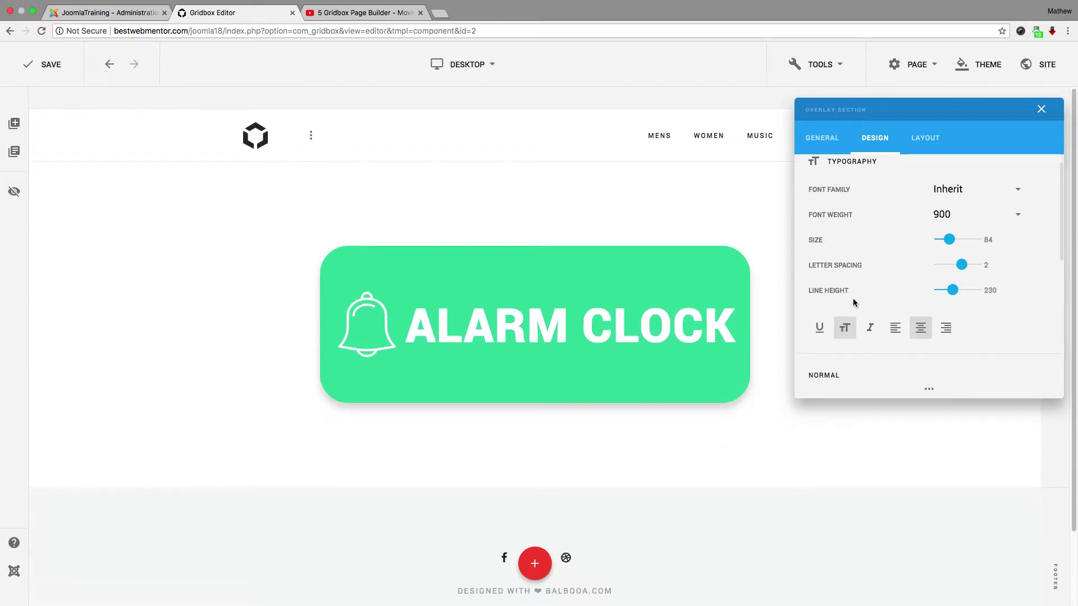
{"action": "left_click", "coordinate": [819, 328]}
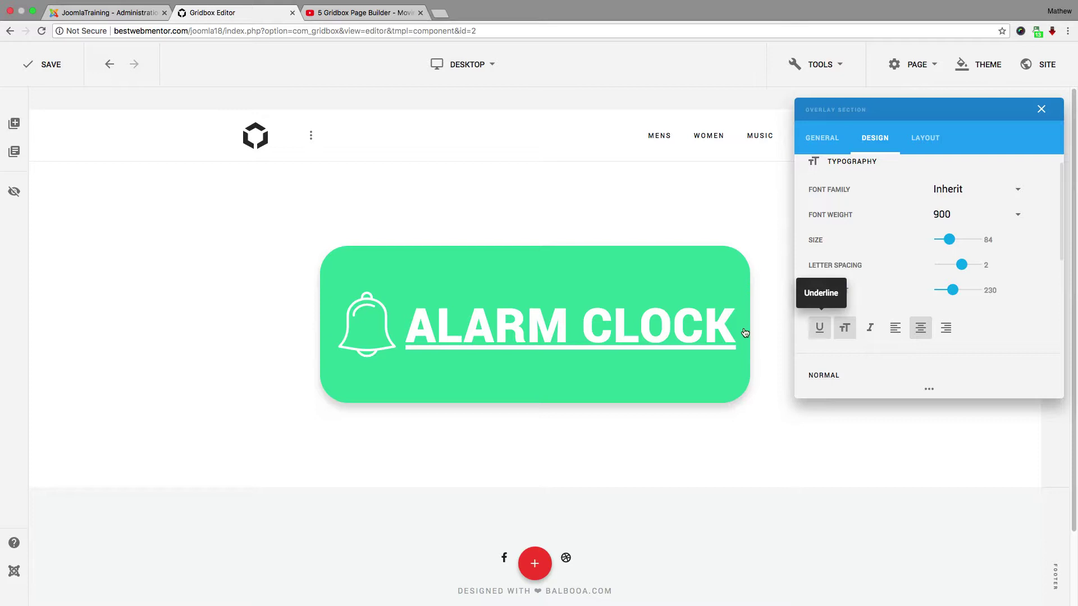
{"action": "left_click", "coordinate": [822, 333]}
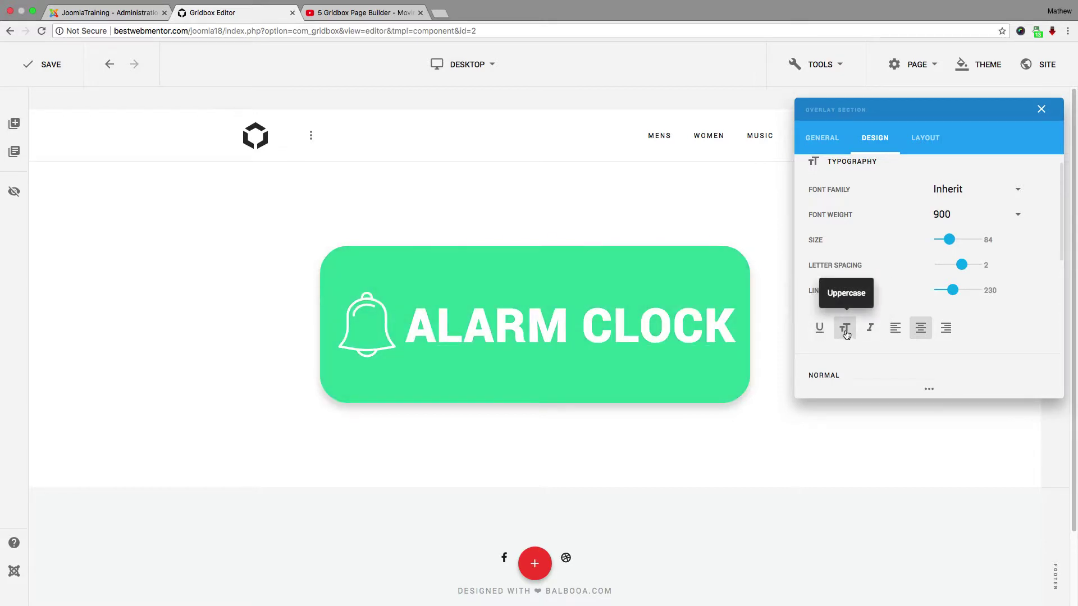
{"action": "left_click", "coordinate": [846, 333]}
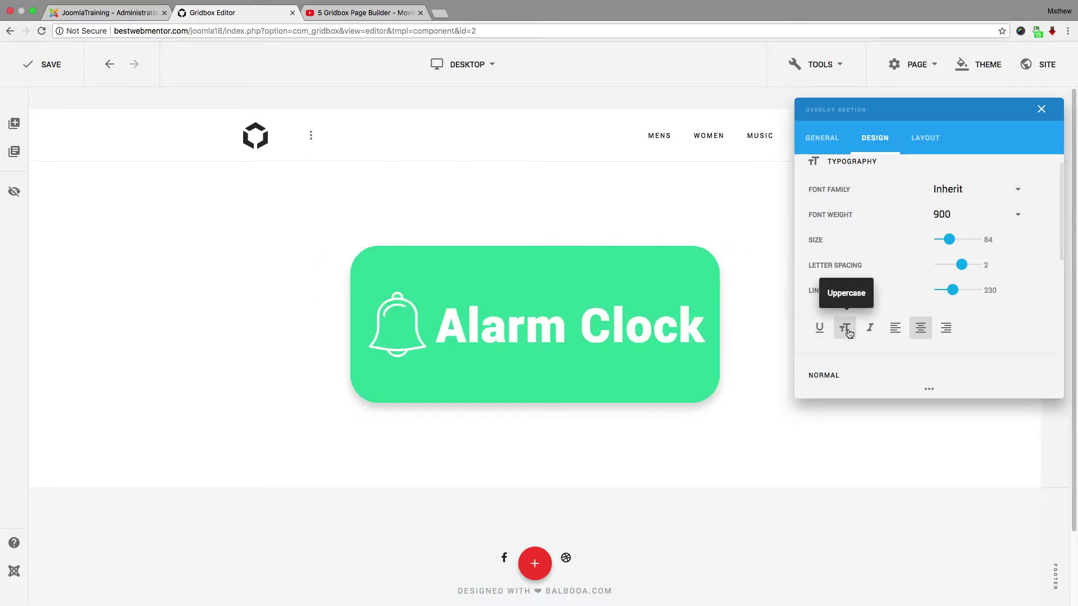
Step: Leave the heading centred with no underline or italics after trying other styles and alignments
{"action": "left_click", "coordinate": [873, 333]}
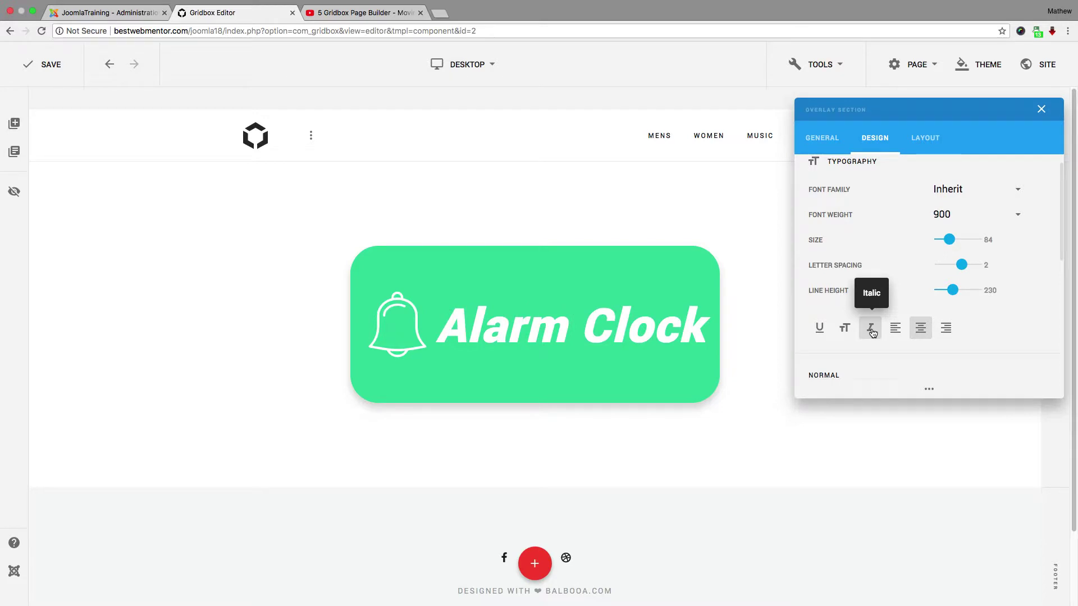
{"action": "left_click", "coordinate": [873, 333]}
{"action": "left_click", "coordinate": [897, 335]}
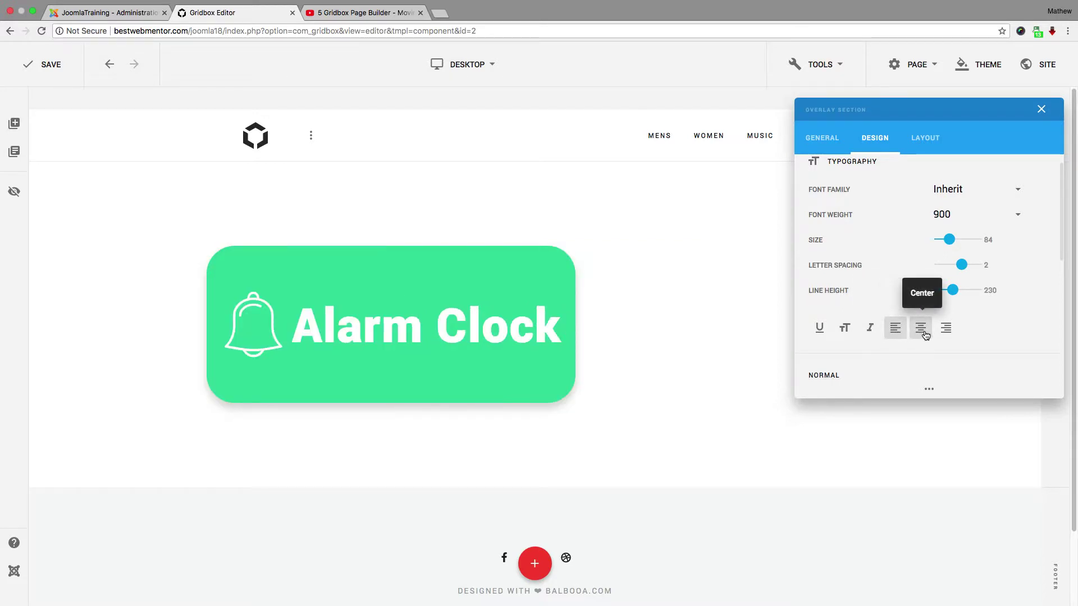
{"action": "left_click", "coordinate": [920, 331]}
{"action": "left_click", "coordinate": [946, 332]}
{"action": "left_click", "coordinate": [819, 331]}
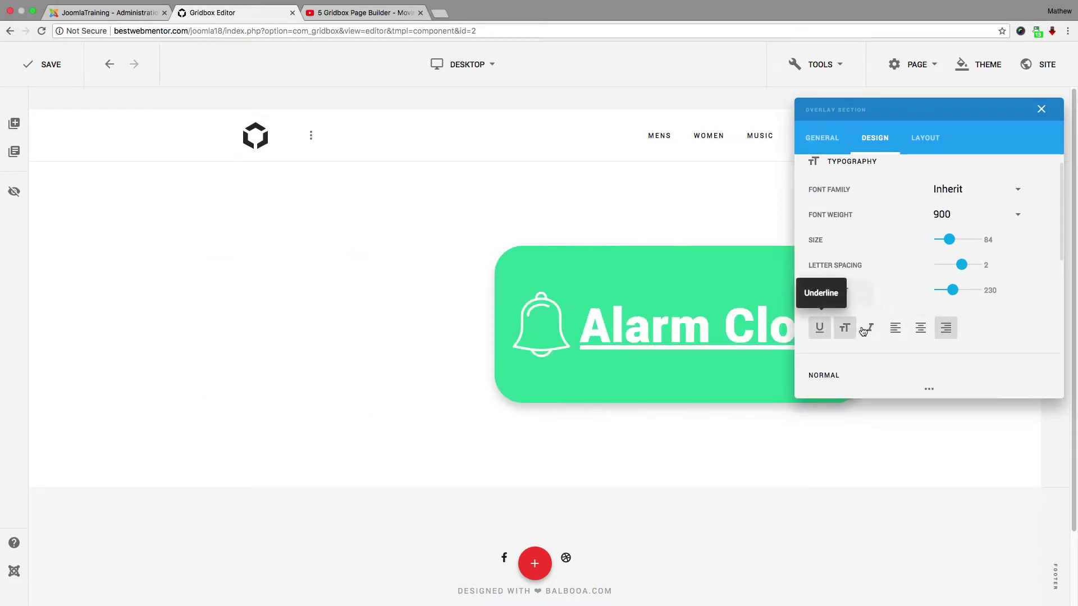
{"action": "left_click", "coordinate": [870, 331]}
{"action": "left_click", "coordinate": [896, 331]}
{"action": "left_click", "coordinate": [922, 330]}
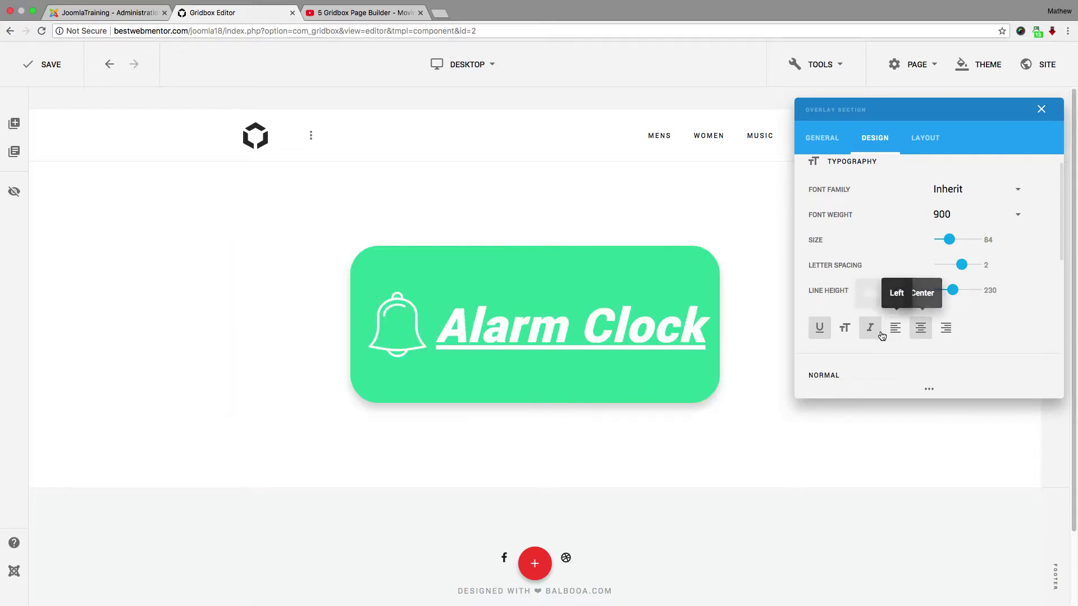
{"action": "left_click", "coordinate": [819, 329]}
{"action": "left_click", "coordinate": [870, 329]}
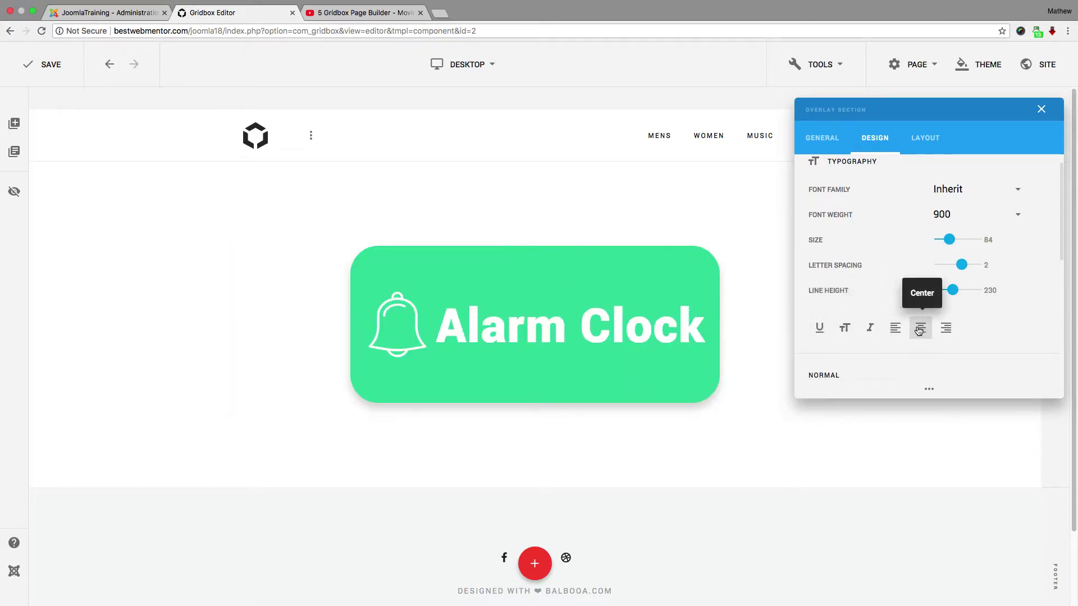
Step: Colour the normal-state label and bell icon blue #066ca3
{"action": "scroll", "coordinate": [900, 321], "scroll_direction": "down", "scroll_amount": 4}
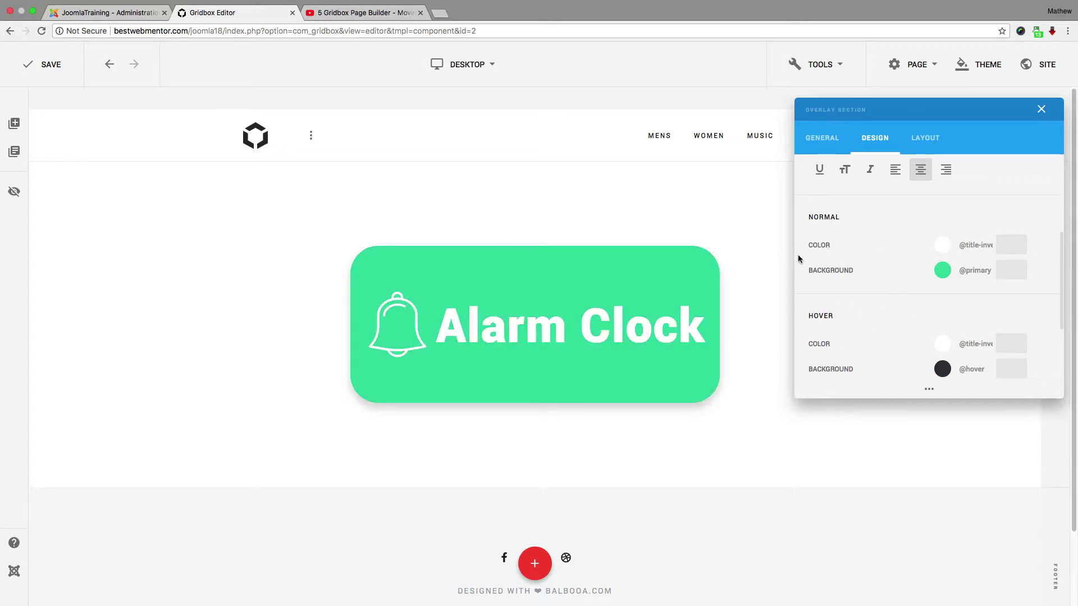
{"action": "left_click", "coordinate": [943, 245]}
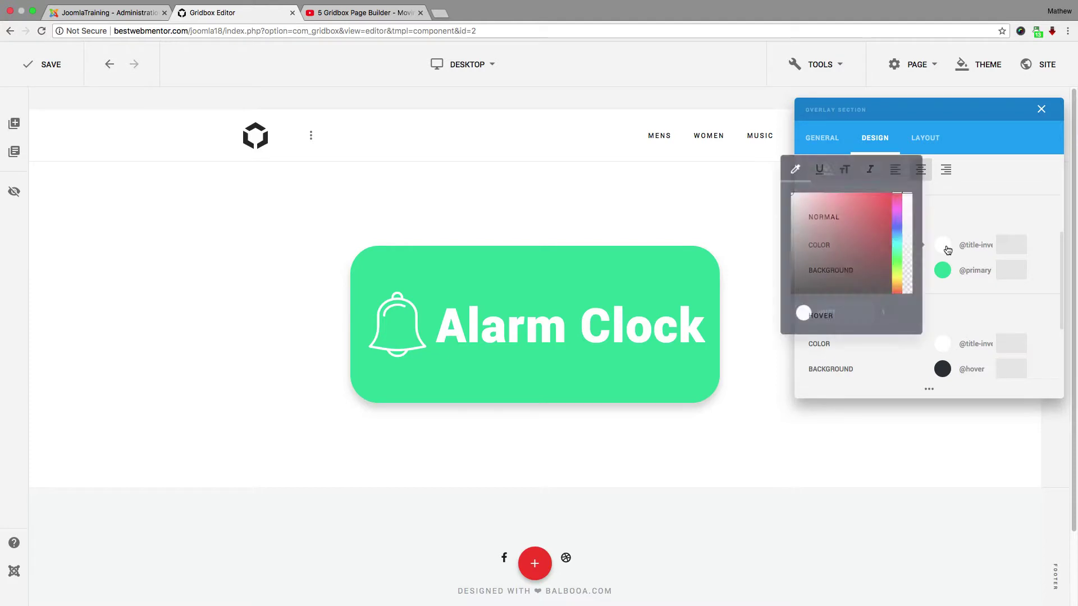
{"action": "left_click", "coordinate": [901, 227]}
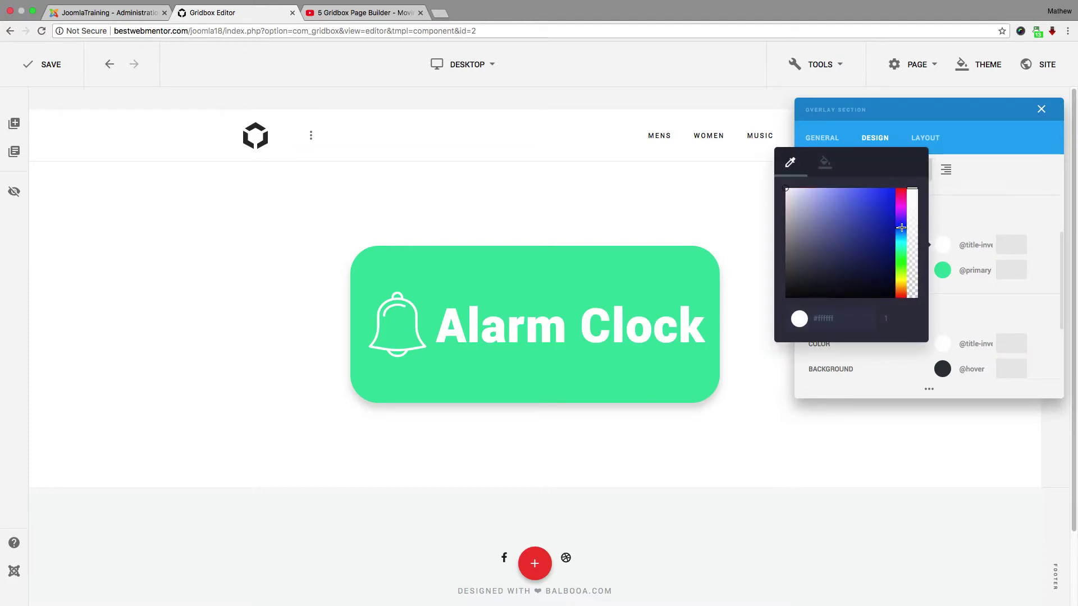
{"action": "left_click_drag", "start_coordinate": [902, 227], "coordinate": [901, 236]}
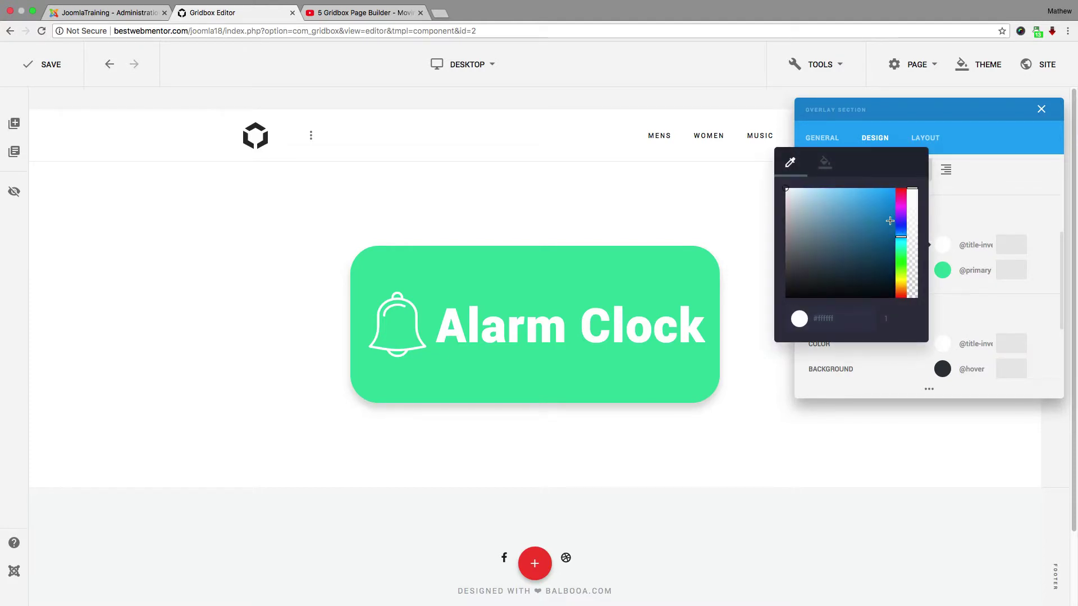
{"action": "left_click", "coordinate": [891, 228]}
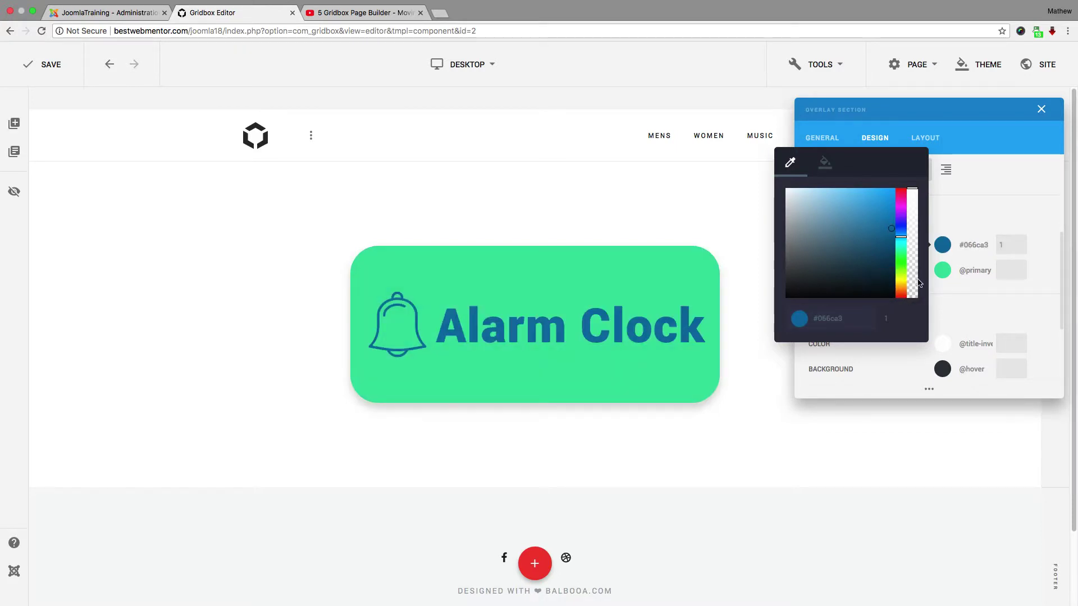
{"action": "left_click", "coordinate": [959, 214]}
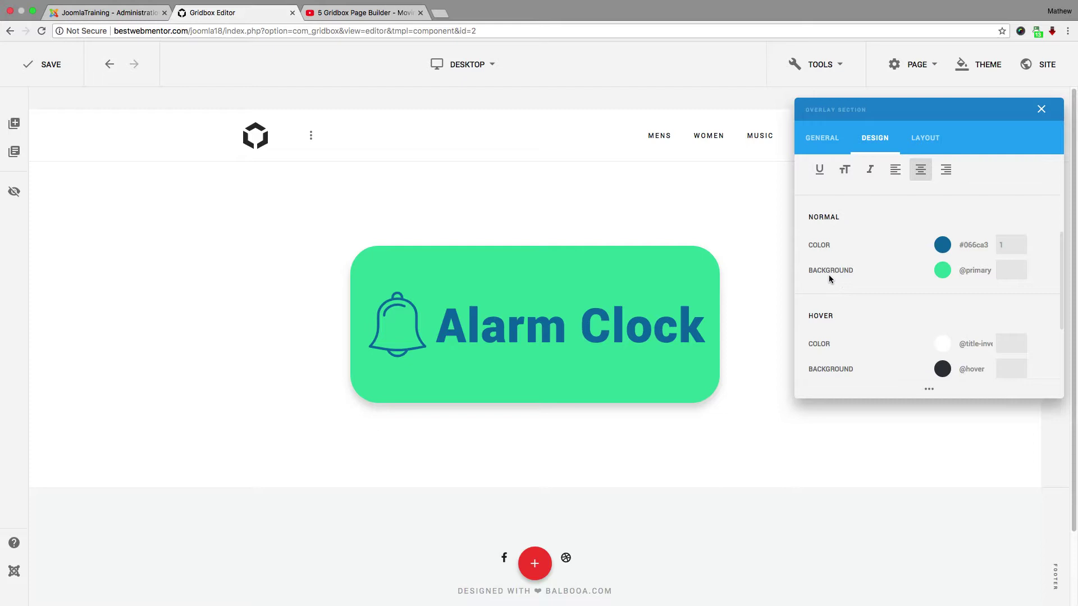
Step: Set the normal background to near-black #080808 at about 0.51 opacity
{"action": "left_click", "coordinate": [941, 271]}
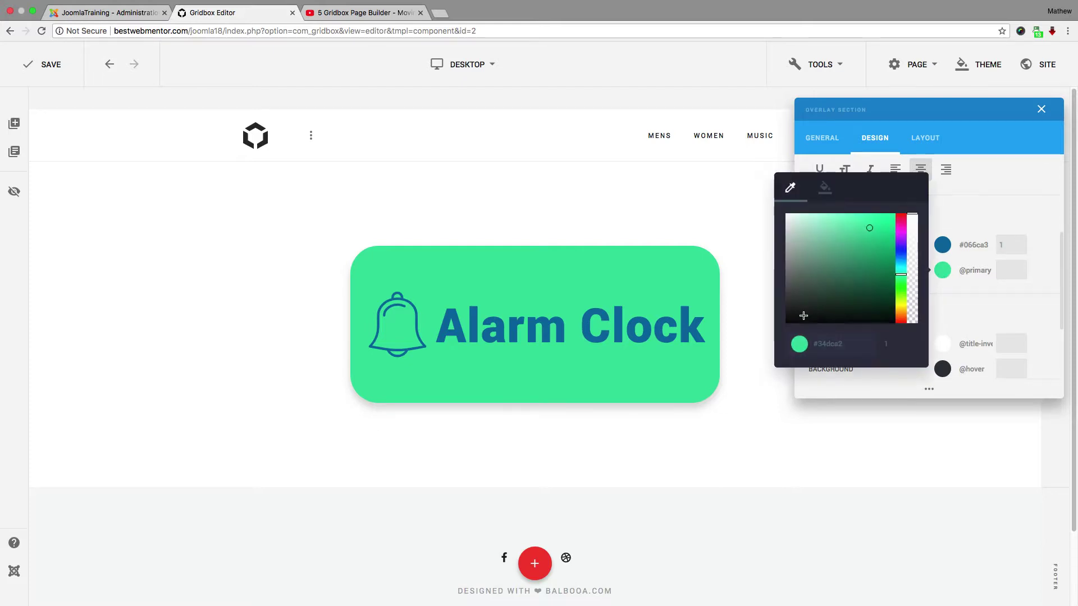
{"action": "left_click", "coordinate": [794, 320]}
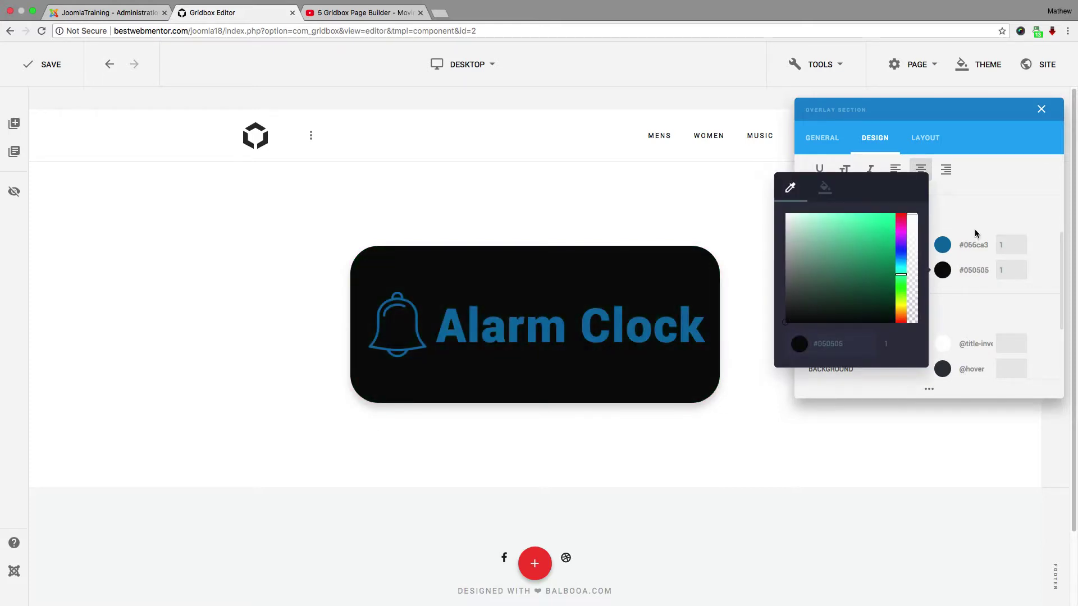
{"action": "left_click", "coordinate": [1019, 270]}
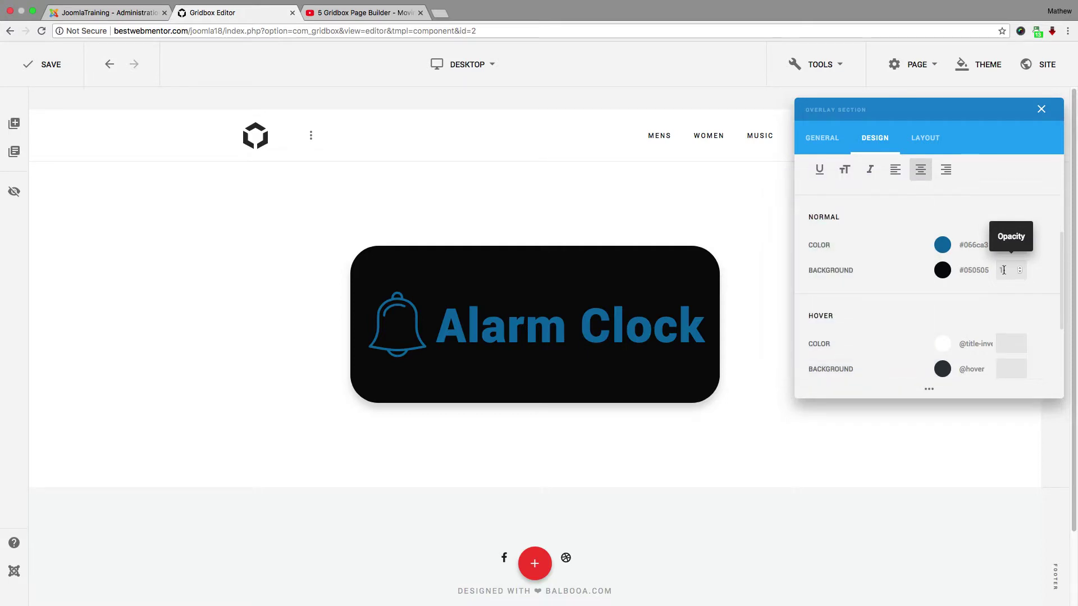
{"action": "left_click", "coordinate": [941, 270]}
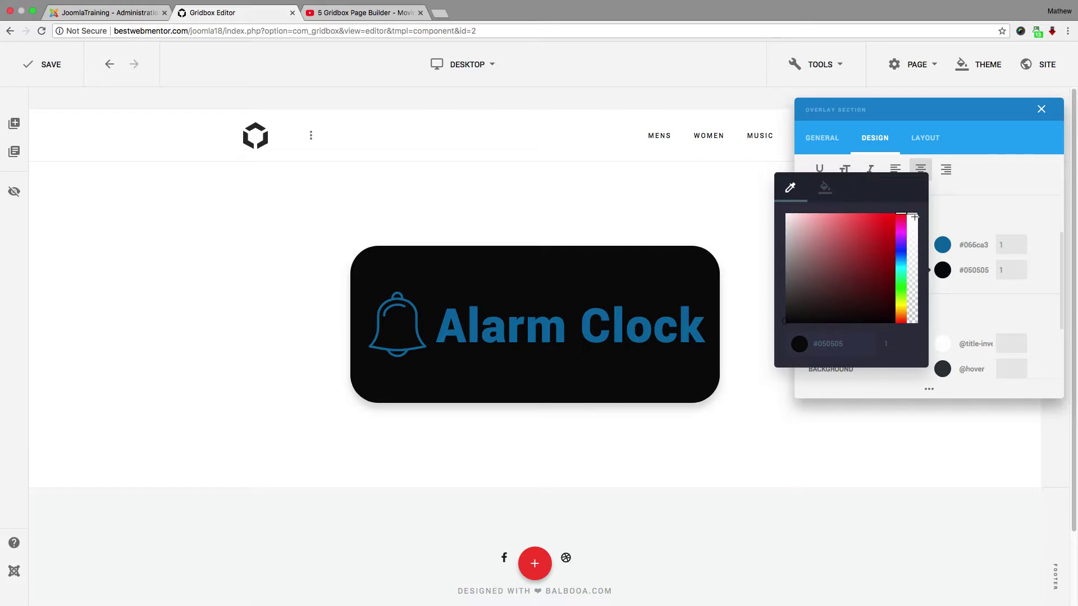
{"action": "left_click_drag", "start_coordinate": [912, 216], "coordinate": [913, 290]}
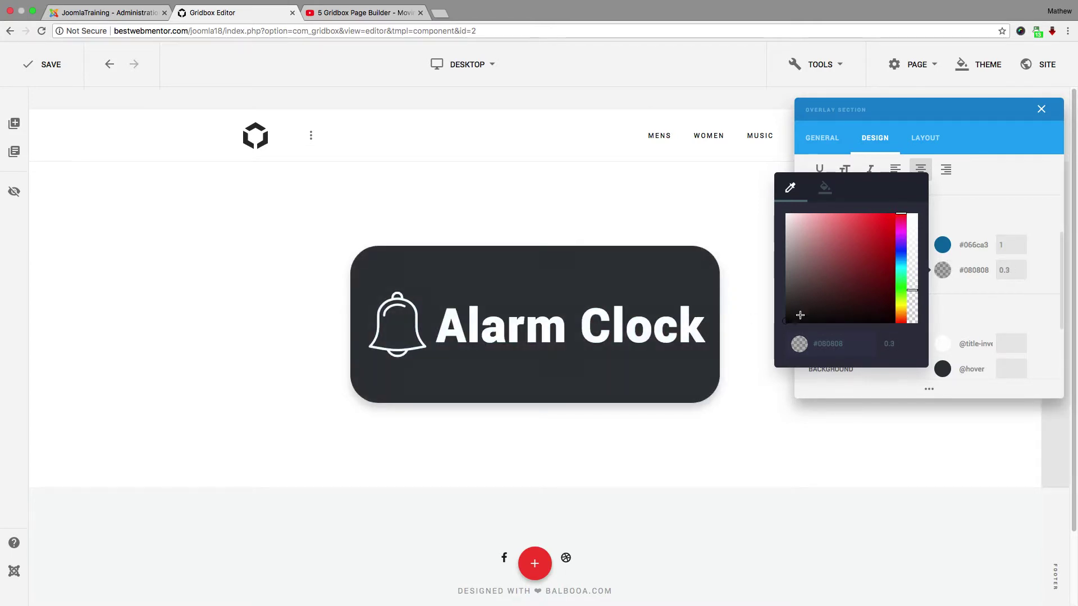
{"action": "left_click_drag", "start_coordinate": [913, 289], "coordinate": [913, 267]}
Step: Set the blue label colour's opacity to 0.97
{"action": "left_click", "coordinate": [957, 208]}
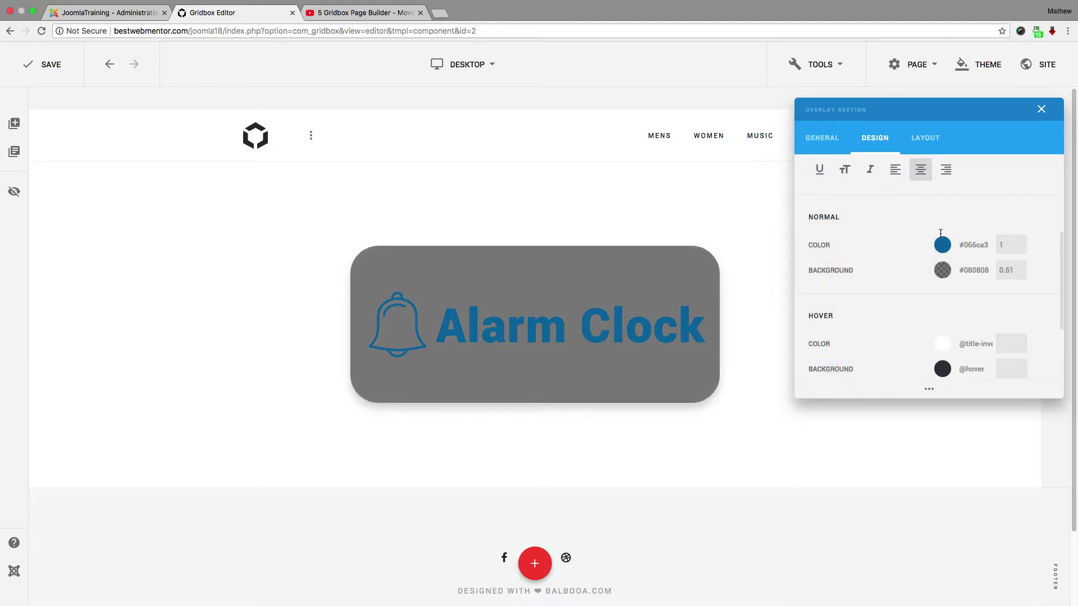
{"action": "left_click", "coordinate": [951, 246]}
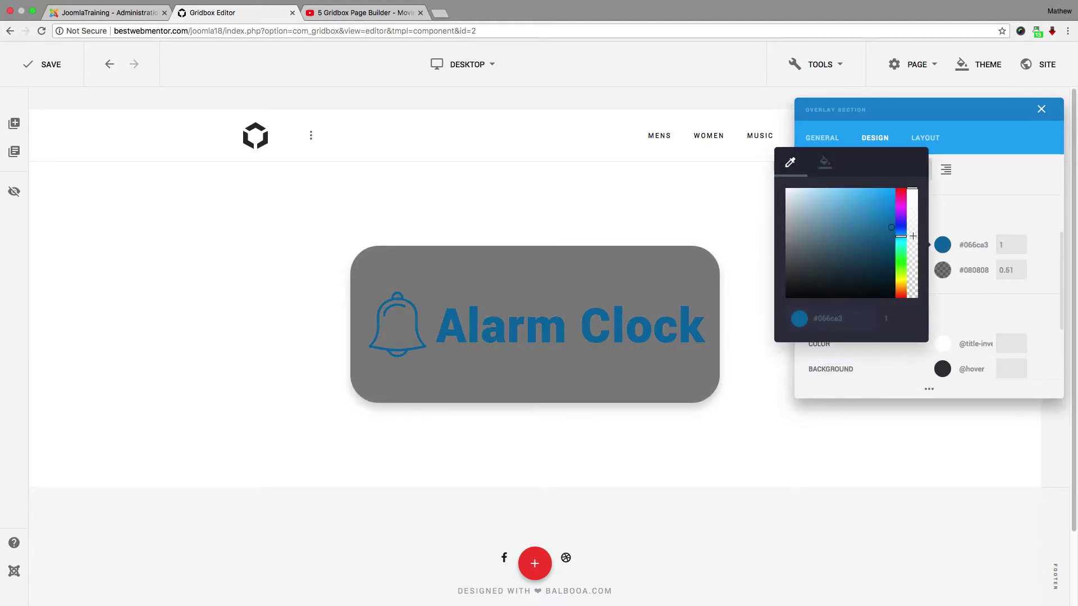
{"action": "mouse_move", "coordinate": [910, 208]}
{"action": "left_mouse_down"}
{"action": "mouse_move", "coordinate": [910, 250]}
{"action": "mouse_move", "coordinate": [911, 192]}
{"action": "left_mouse_up"}
{"action": "left_click", "coordinate": [954, 203]}
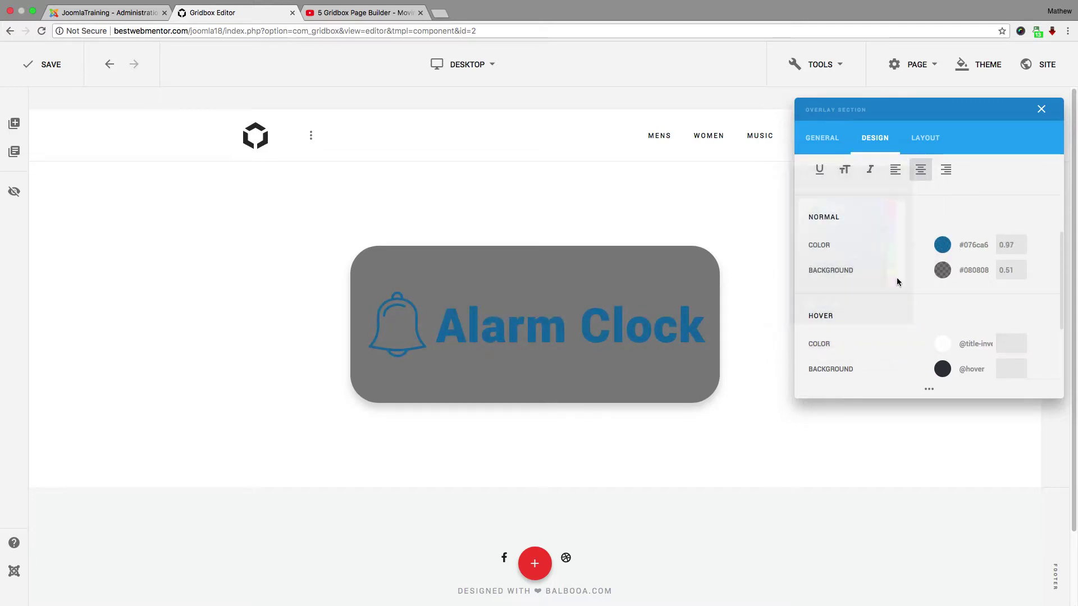
Step: Make the normal background solid near-black #0a0a0a at full opacity
{"action": "left_click", "coordinate": [943, 271]}
{"action": "left_click_drag", "start_coordinate": [912, 267], "coordinate": [913, 213]}
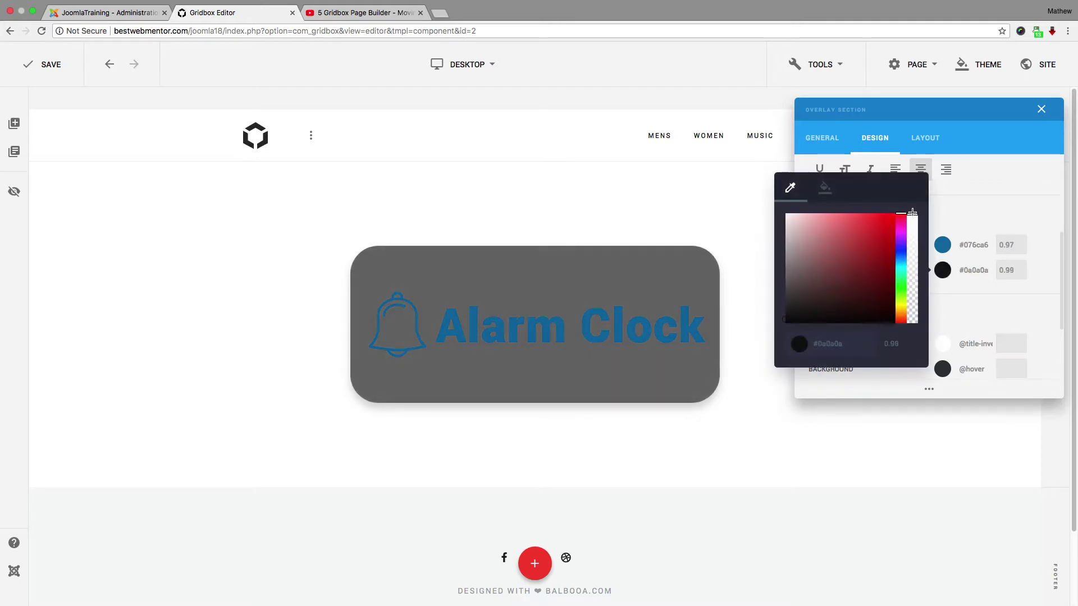
{"action": "left_click", "coordinate": [973, 219]}
{"action": "scroll", "coordinate": [884, 298], "scroll_direction": "down", "scroll_amount": 1}
{"action": "scroll", "coordinate": [883, 297], "scroll_direction": "down", "scroll_amount": 1}
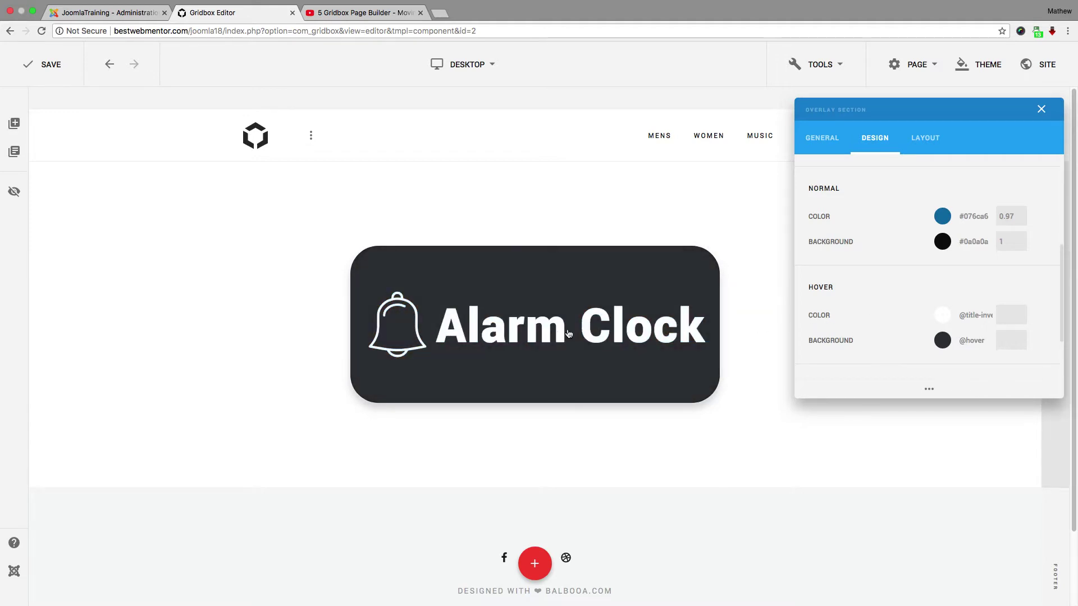
Step: Set the hover background to olive #785d06, with red #f20808 tried for hover text
{"action": "left_click", "coordinate": [942, 315]}
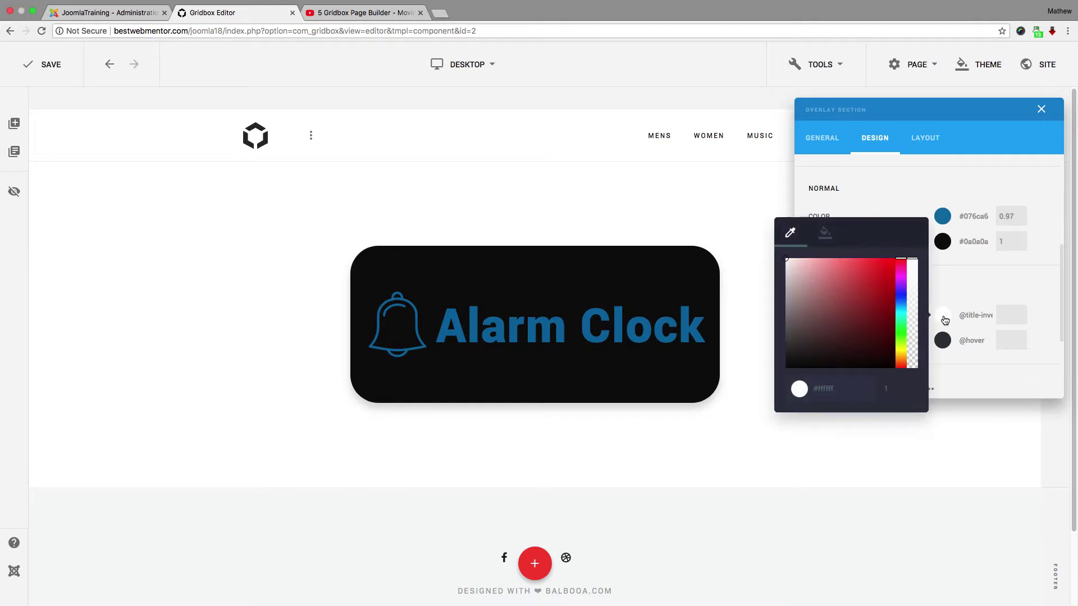
{"action": "left_click", "coordinate": [894, 263]}
{"action": "left_click", "coordinate": [961, 272]}
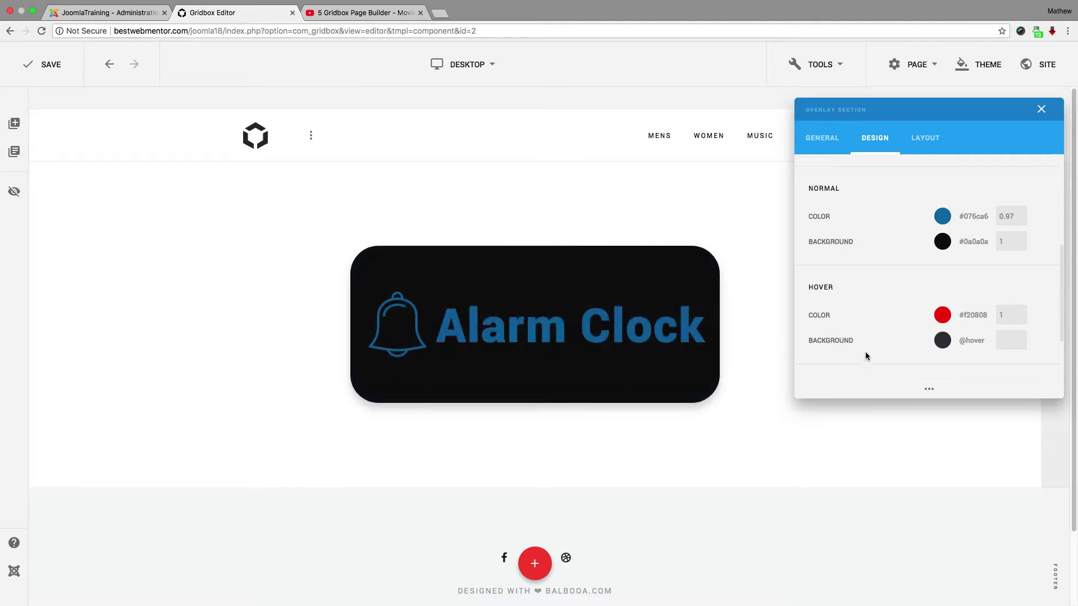
{"action": "left_click", "coordinate": [942, 341]}
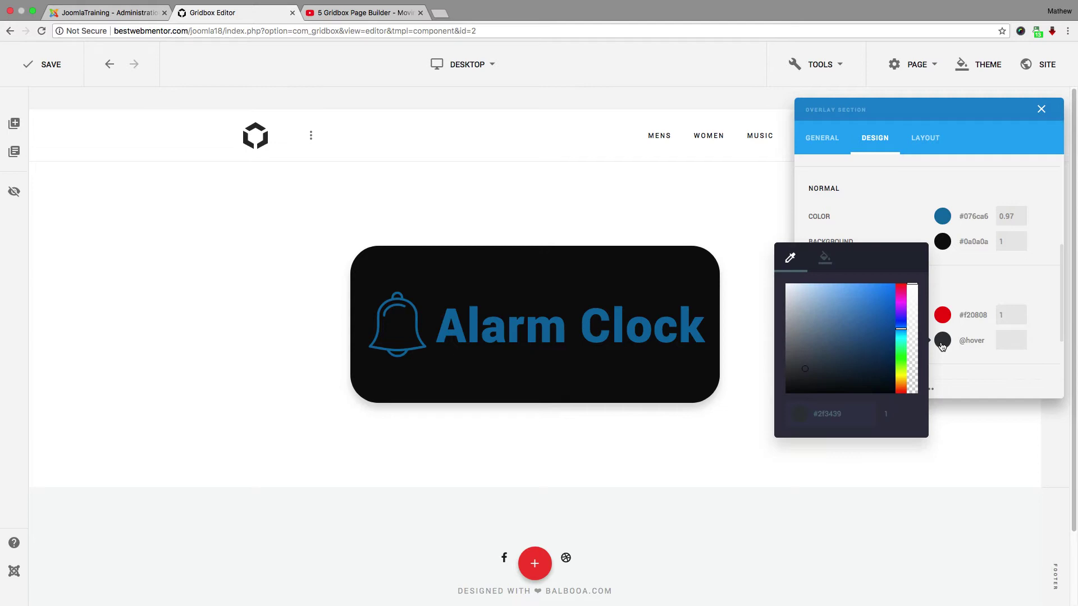
{"action": "left_click", "coordinate": [900, 380]}
{"action": "left_click", "coordinate": [891, 342]}
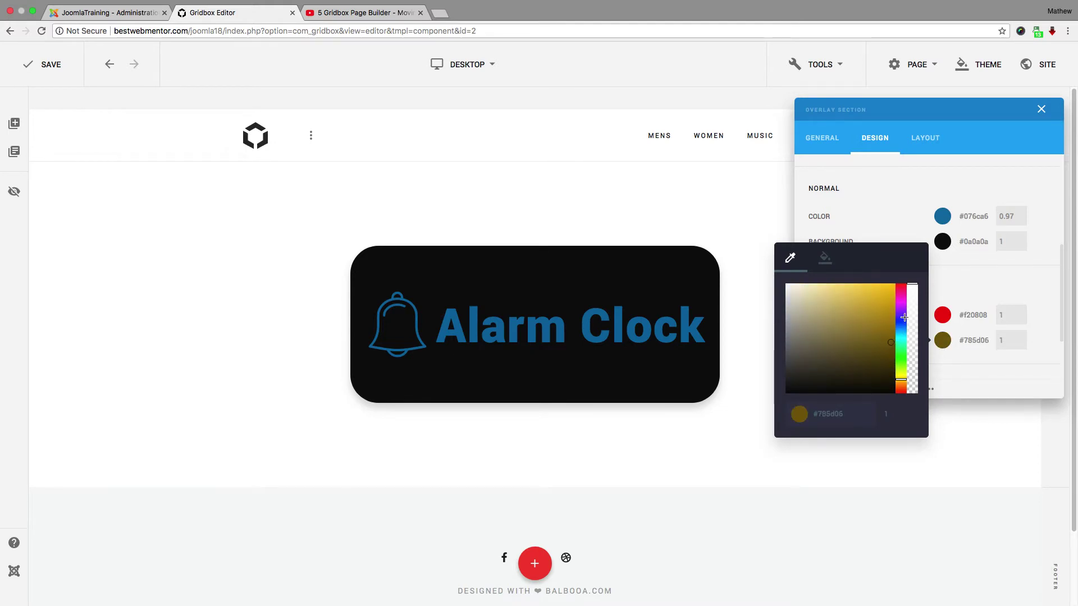
{"action": "left_click", "coordinate": [927, 285]}
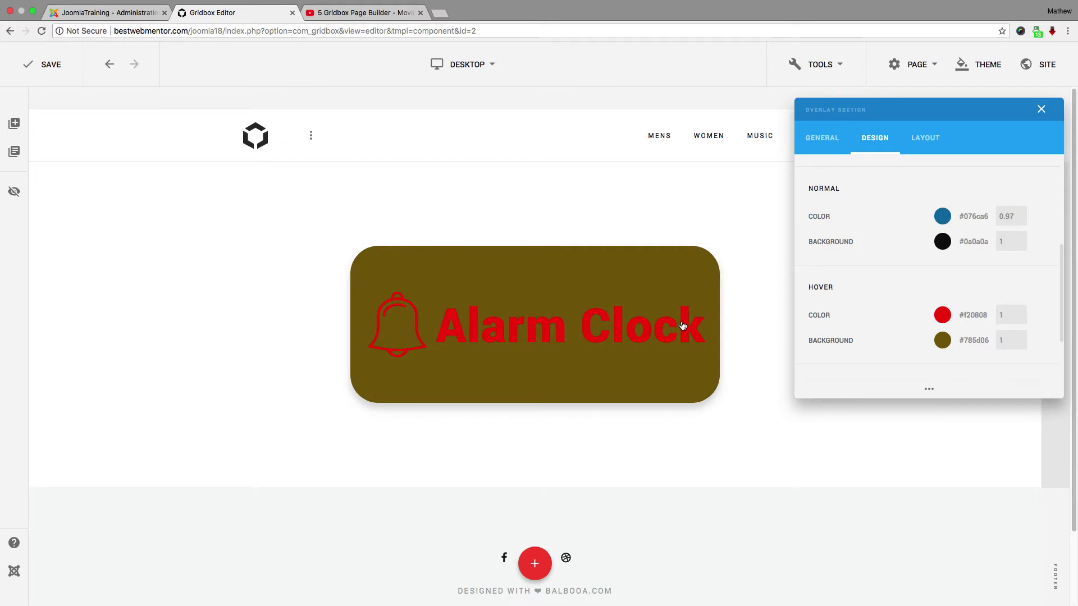
Step: Change the hover text and icon colour to white #ffffff
{"action": "left_click", "coordinate": [942, 315]}
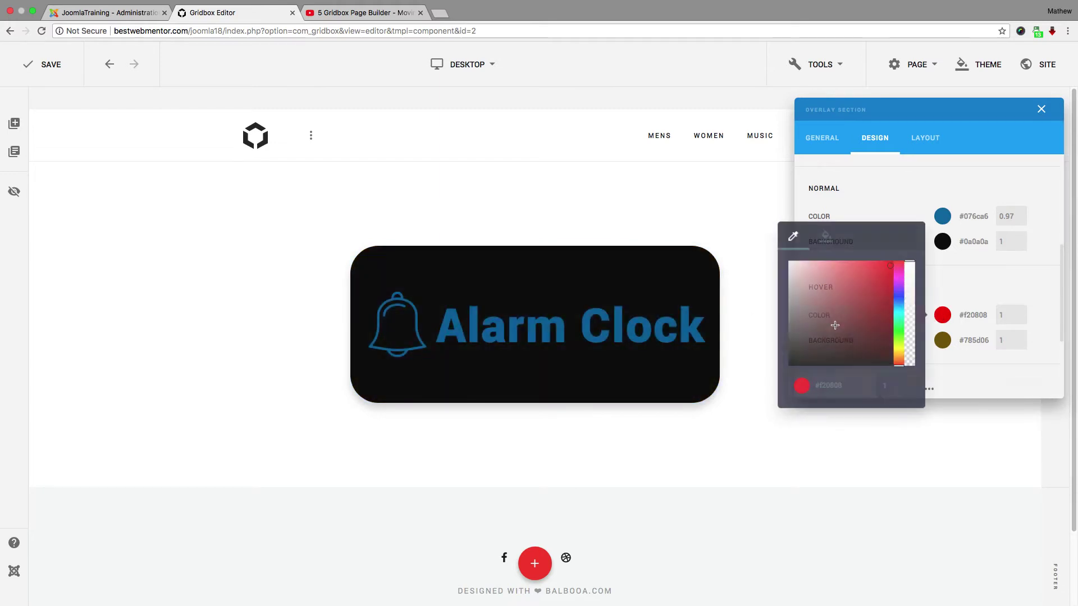
{"action": "left_click", "coordinate": [967, 273]}
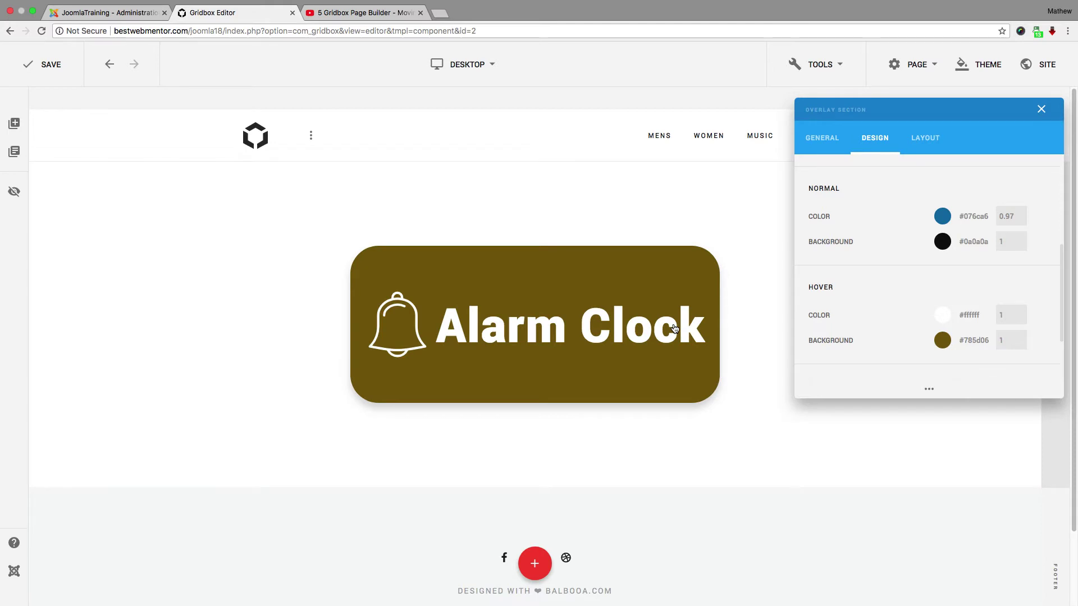
{"action": "scroll", "coordinate": [730, 329], "scroll_direction": "down", "scroll_amount": 3}
{"action": "scroll", "coordinate": [681, 349], "scroll_direction": "up", "scroll_amount": 3}
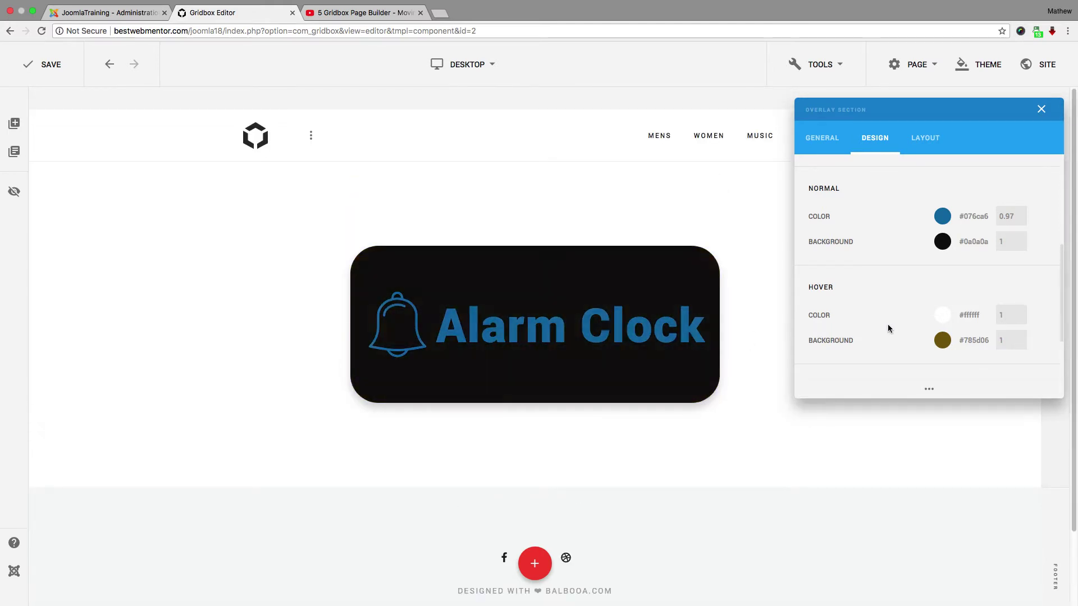
{"action": "scroll", "coordinate": [885, 325], "scroll_direction": "down", "scroll_amount": 3}
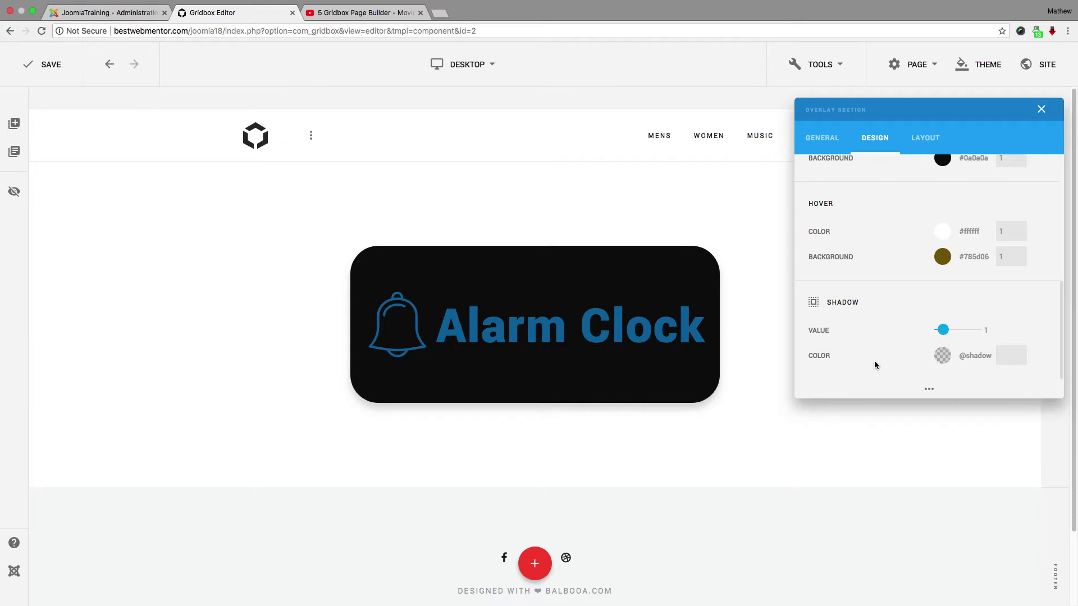
Step: Make the button shadow colour more opaque, trying reddish and blue tints
{"action": "left_click", "coordinate": [942, 358]}
{"action": "left_click_drag", "start_coordinate": [912, 392], "coordinate": [912, 300]}
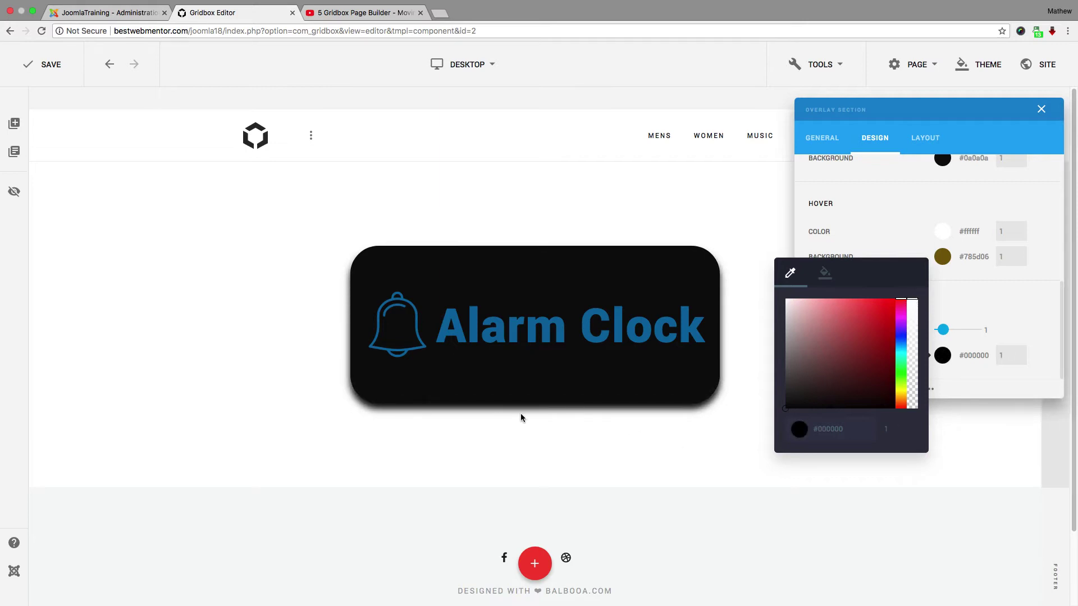
{"action": "left_click", "coordinate": [854, 326]}
{"action": "left_click", "coordinate": [833, 383]}
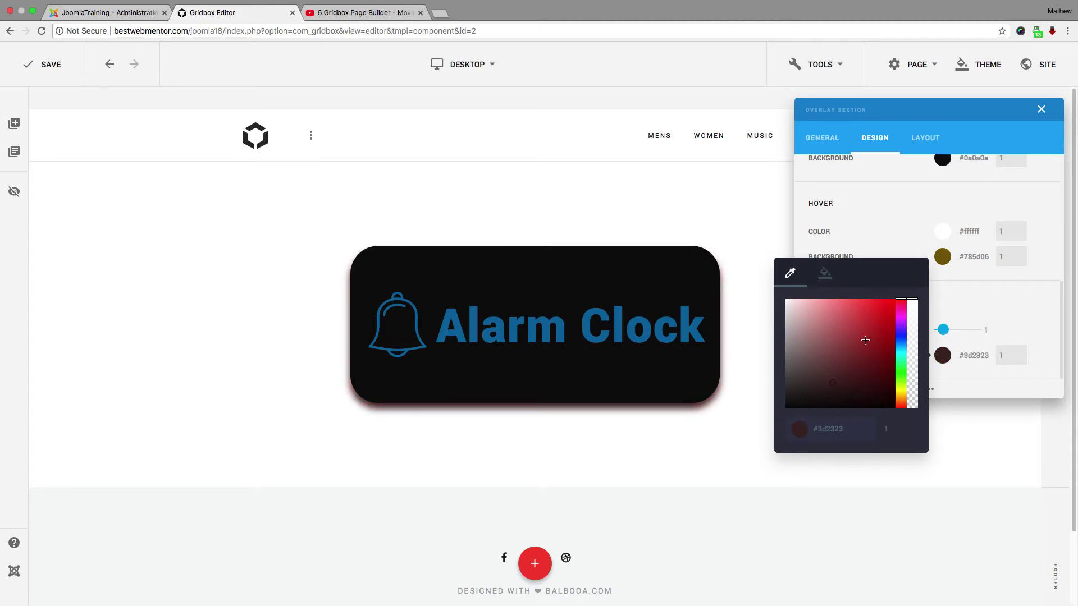
{"action": "left_click", "coordinate": [884, 309]}
{"action": "left_click", "coordinate": [901, 337]}
{"action": "left_click", "coordinate": [871, 365]}
Step: Set the shadow to olive #635f16 at 0.7 opacity, close settings and open Layers
{"action": "left_click", "coordinate": [901, 391]}
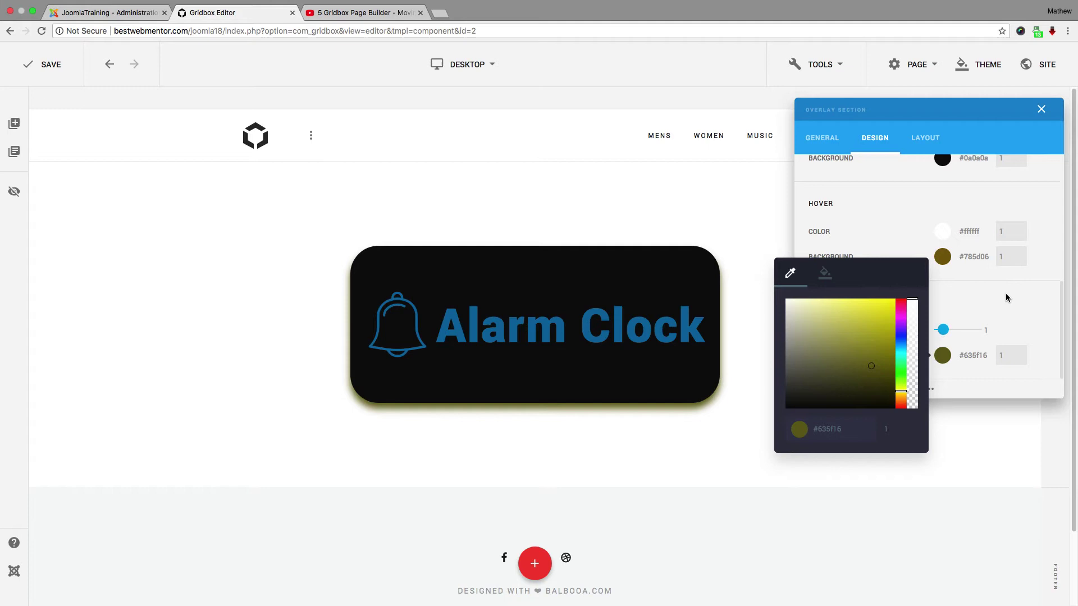
{"action": "left_click", "coordinate": [912, 319]}
{"action": "left_click", "coordinate": [912, 331]}
{"action": "mouse_move", "coordinate": [943, 330]}
{"action": "left_mouse_down"}
{"action": "mouse_move", "coordinate": [979, 330]}
{"action": "mouse_move", "coordinate": [944, 337]}
{"action": "left_mouse_up"}
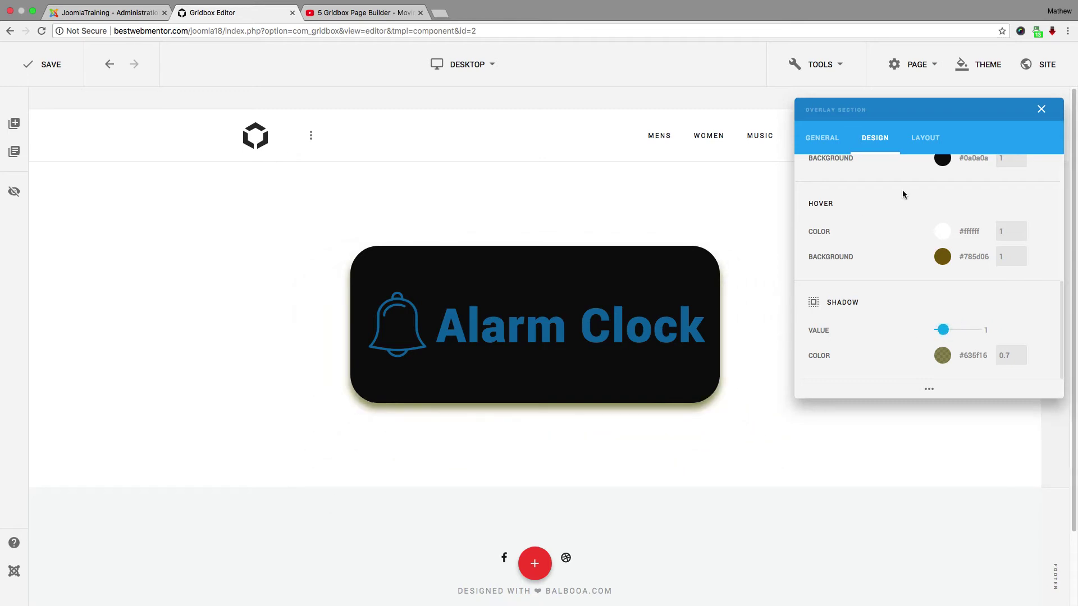
{"action": "left_click", "coordinate": [1040, 110]}
{"action": "key", "text": "ctrl+l"}
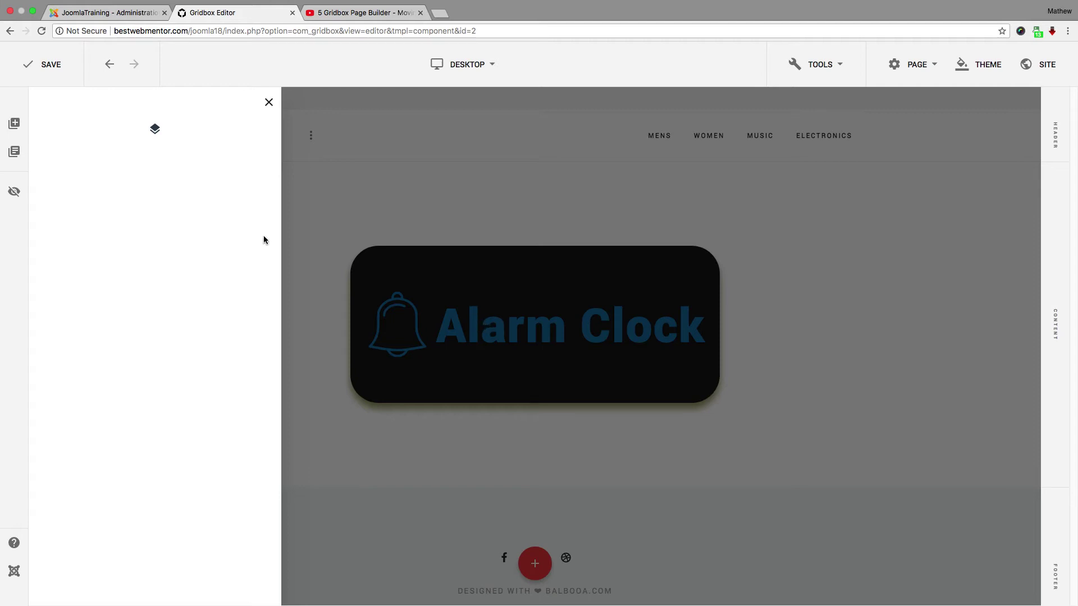
Step: Open the Plugins list for the empty section and scroll down to the Video element
{"action": "mouse_move", "coordinate": [156, 135]}
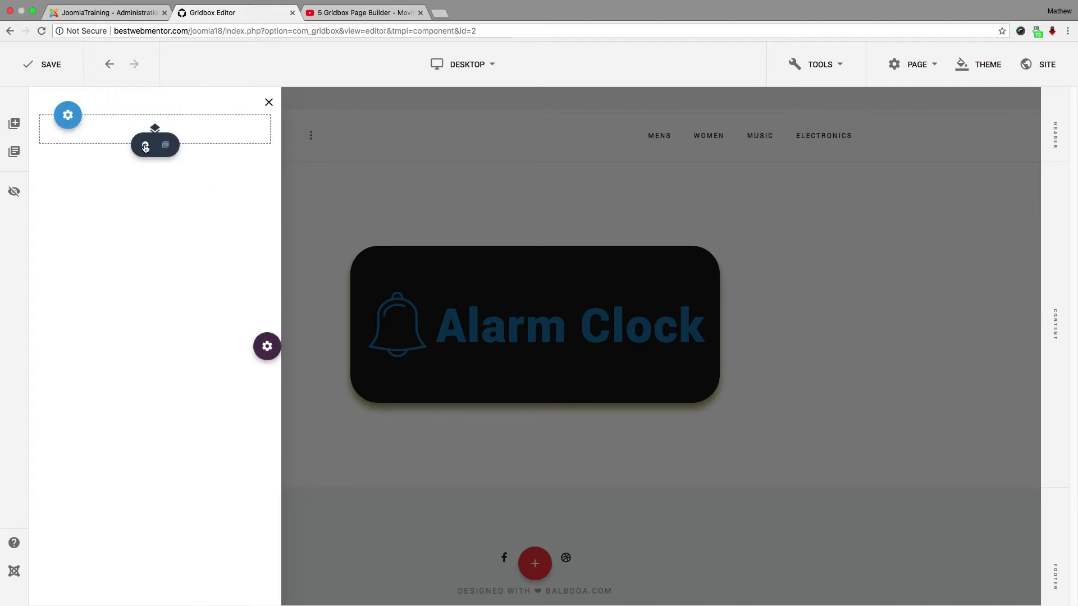
{"action": "left_click", "coordinate": [145, 147]}
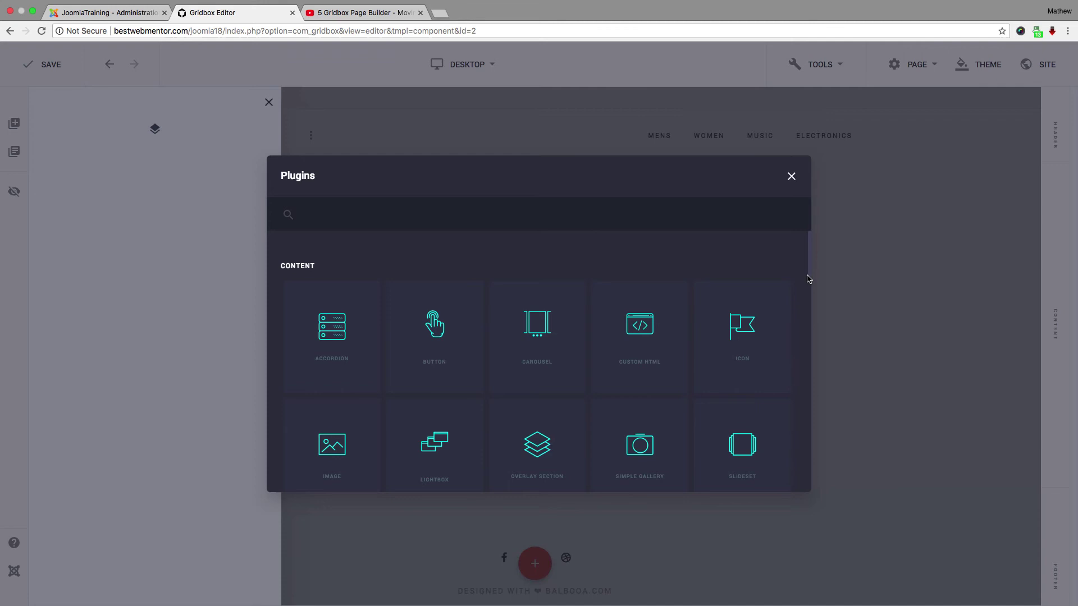
{"action": "left_click_drag", "start_coordinate": [808, 262], "coordinate": [808, 305]}
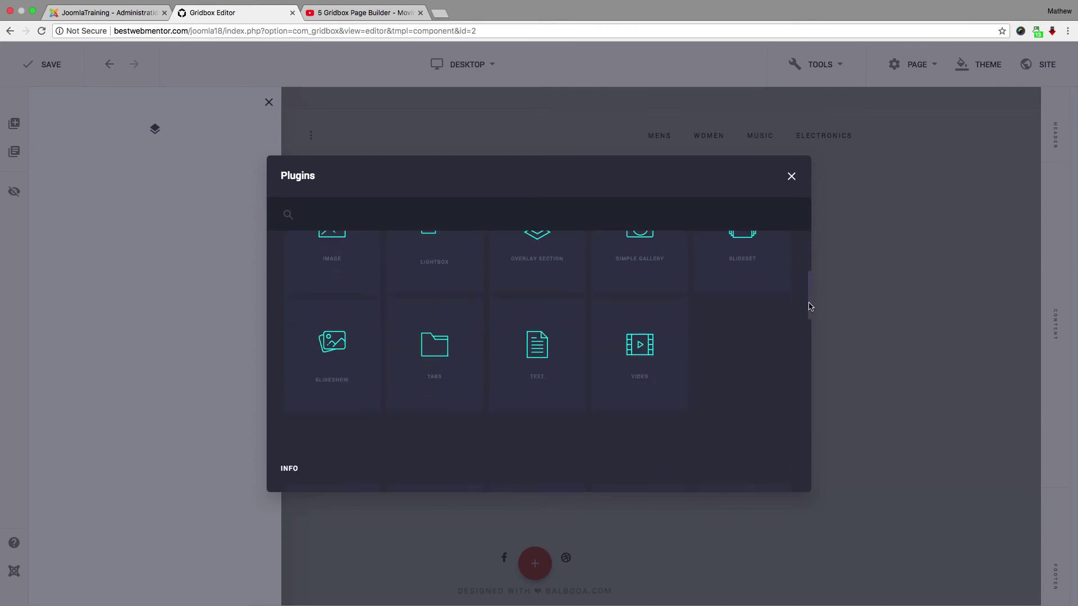
Step: Insert a Video element into the empty section
{"action": "left_click", "coordinate": [656, 359]}
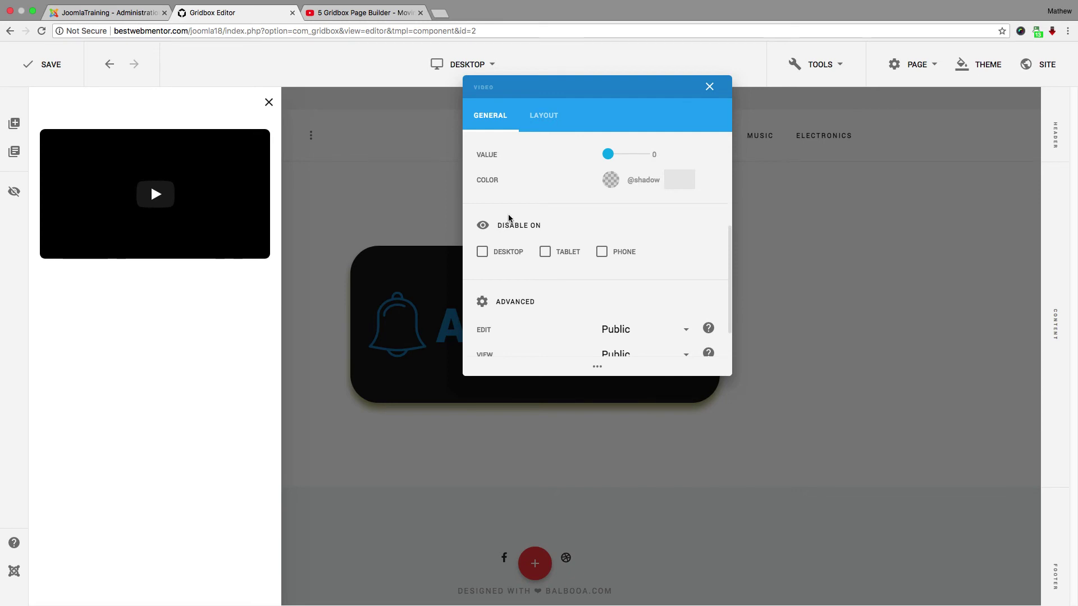
{"action": "left_click", "coordinate": [543, 115]}
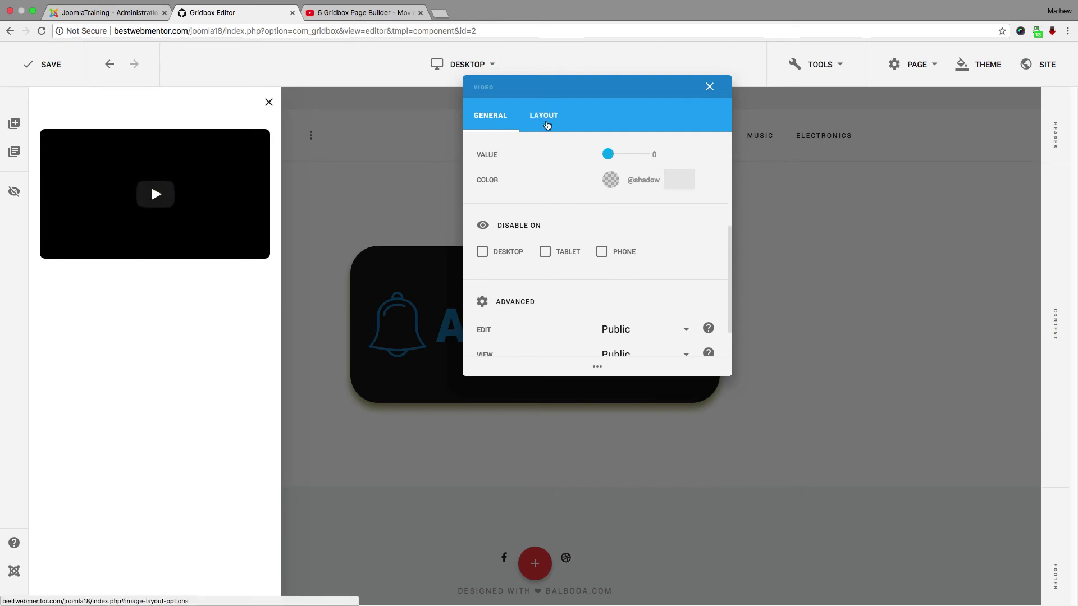
{"action": "left_click", "coordinate": [501, 115]}
{"action": "scroll", "coordinate": [638, 217], "scroll_direction": "down", "scroll_amount": 4}
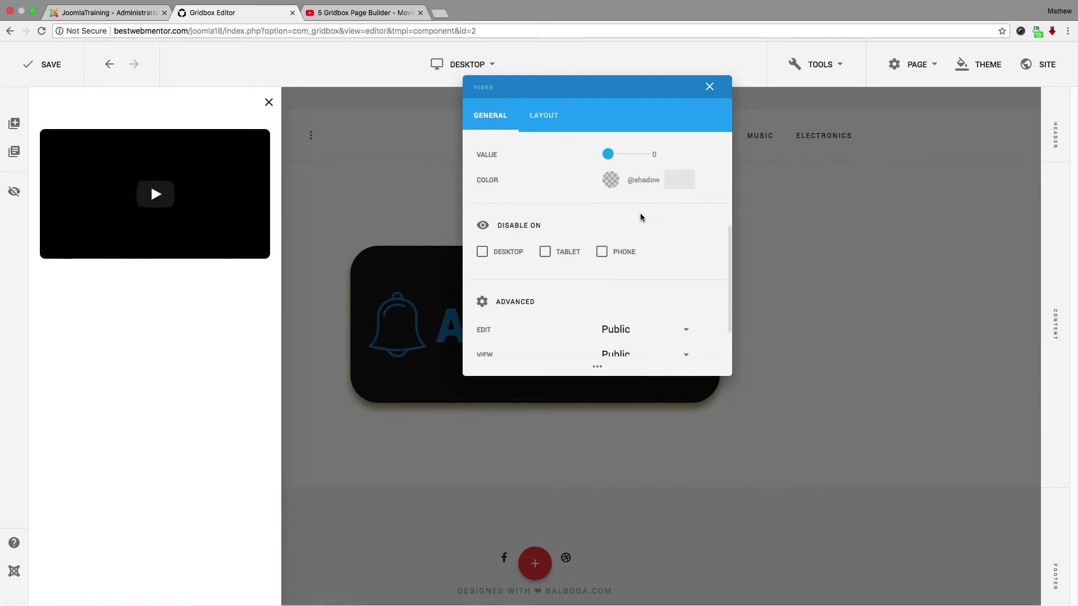
{"action": "scroll", "coordinate": [642, 219], "scroll_direction": "up", "scroll_amount": 4}
Step: Load YouTube video ID 3mlu6q2OM8E, keeping Youtube as the video source
{"action": "type", "text": "3mlu6q2OM8E"}
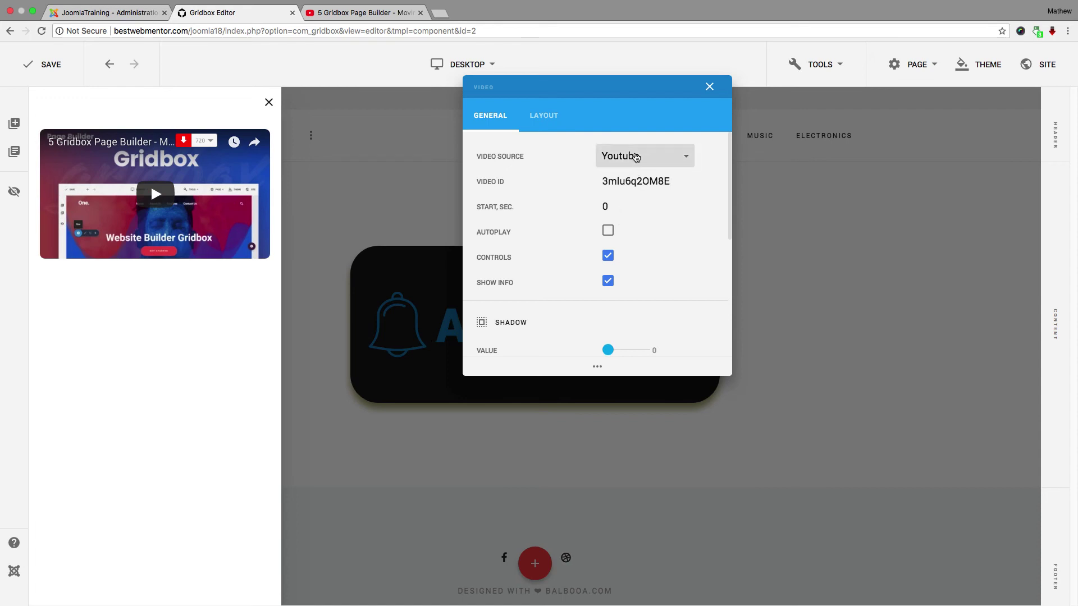
{"action": "left_click", "coordinate": [594, 164]}
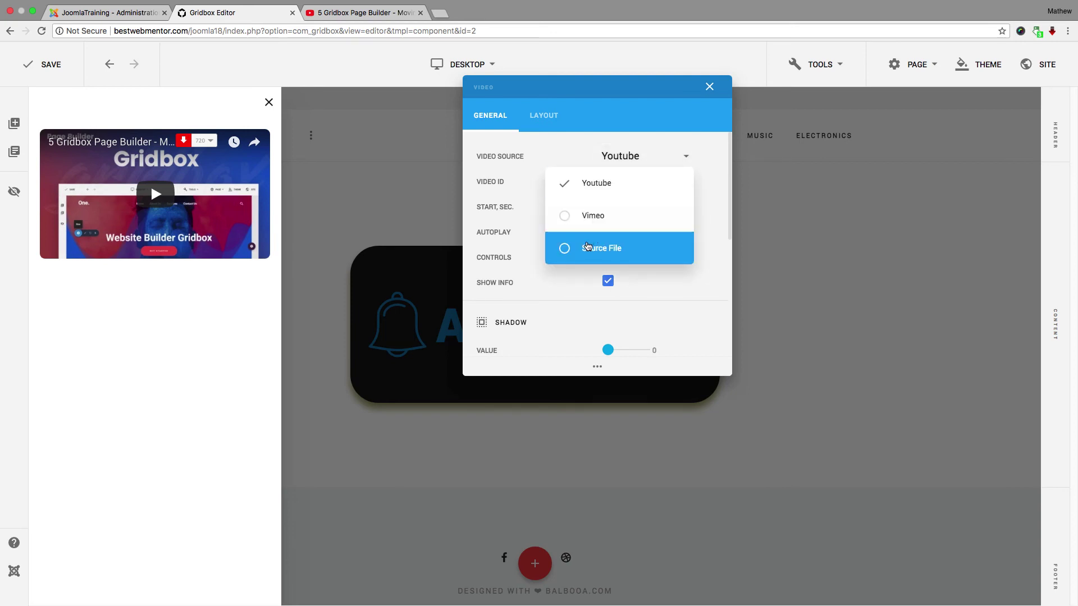
{"action": "left_click", "coordinate": [709, 193]}
{"action": "scroll", "coordinate": [567, 260], "scroll_direction": "down", "scroll_amount": 5}
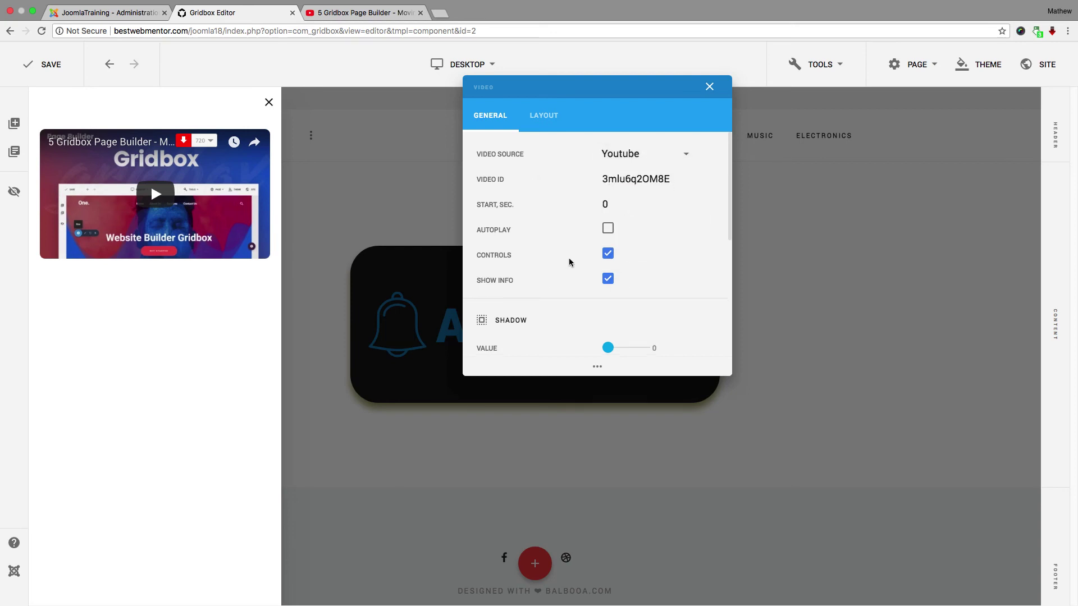
{"action": "scroll", "coordinate": [578, 239], "scroll_direction": "up", "scroll_amount": 5}
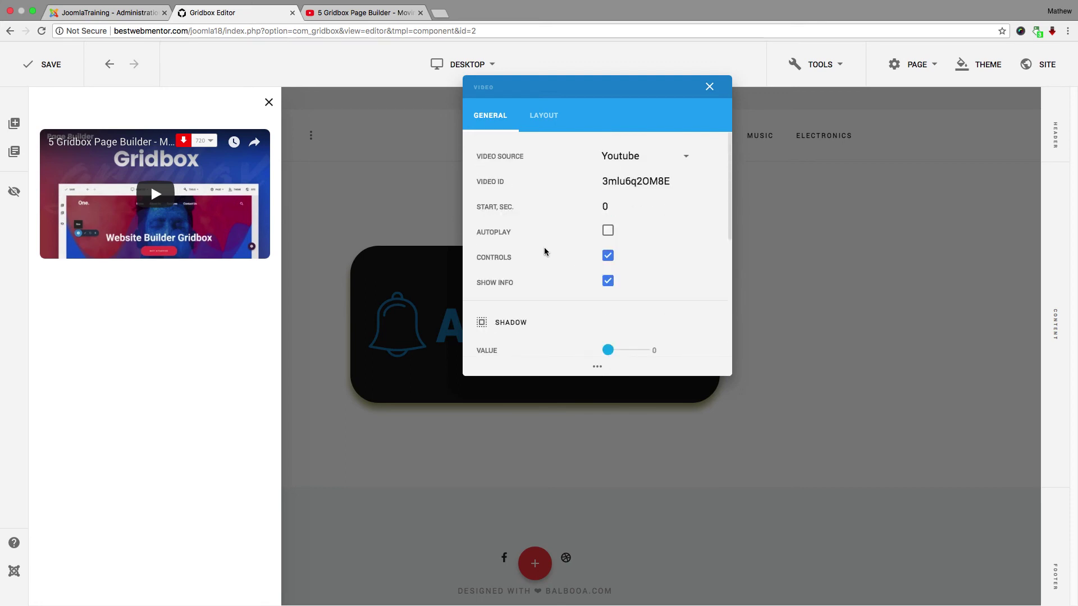
{"action": "scroll", "coordinate": [572, 250], "scroll_direction": "down", "scroll_amount": 3}
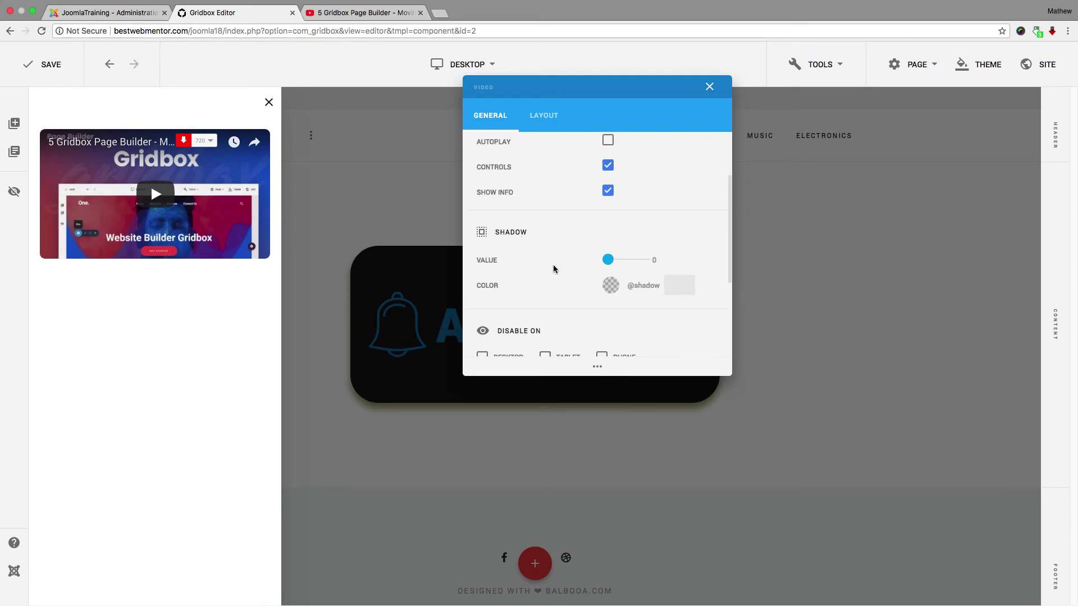
Step: Give the video a fully opaque black #000000 shadow at value 9 and close its settings
{"action": "left_click", "coordinate": [610, 285]}
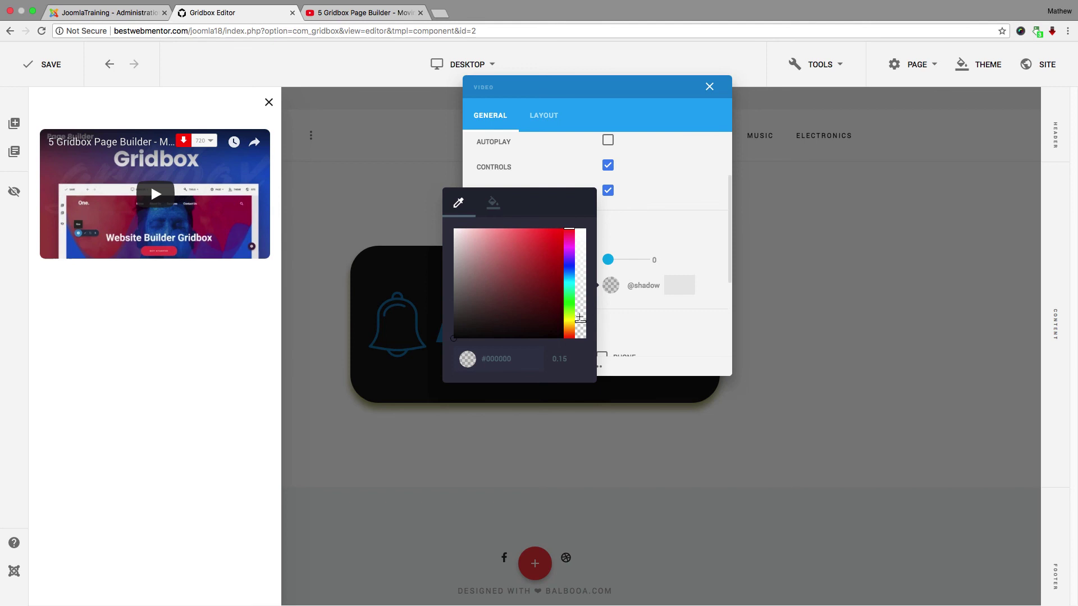
{"action": "left_click_drag", "start_coordinate": [580, 321], "coordinate": [581, 229]}
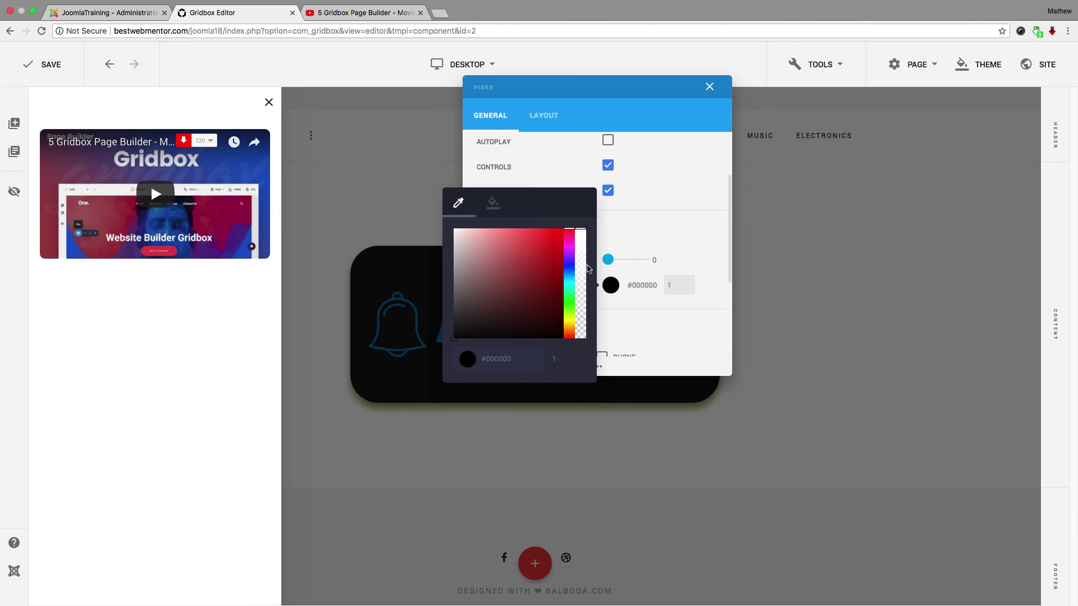
{"action": "left_click", "coordinate": [630, 232]}
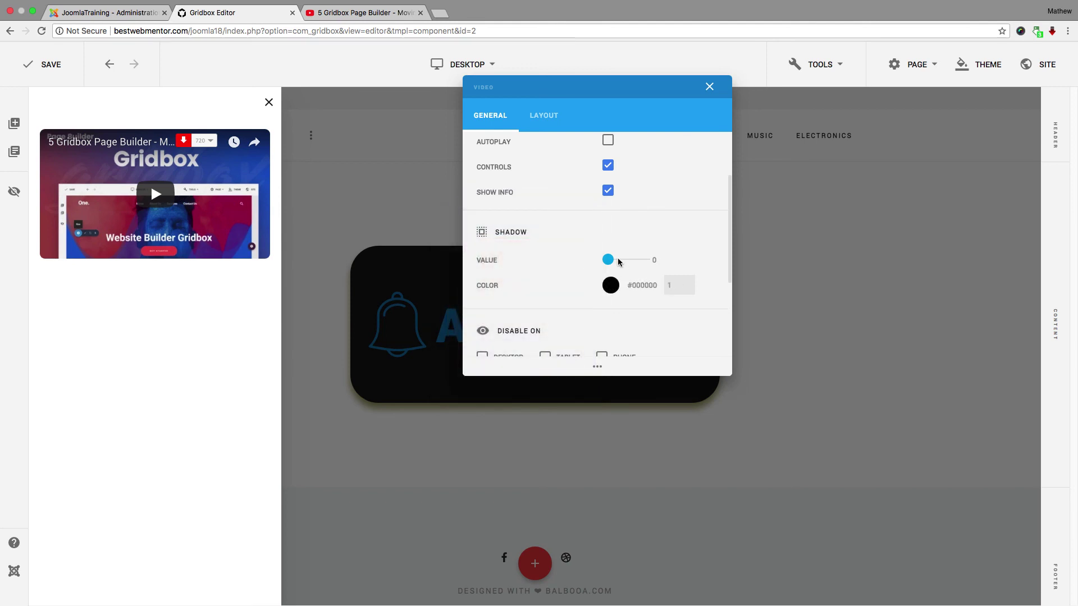
{"action": "left_click_drag", "start_coordinate": [620, 261], "coordinate": [662, 262]}
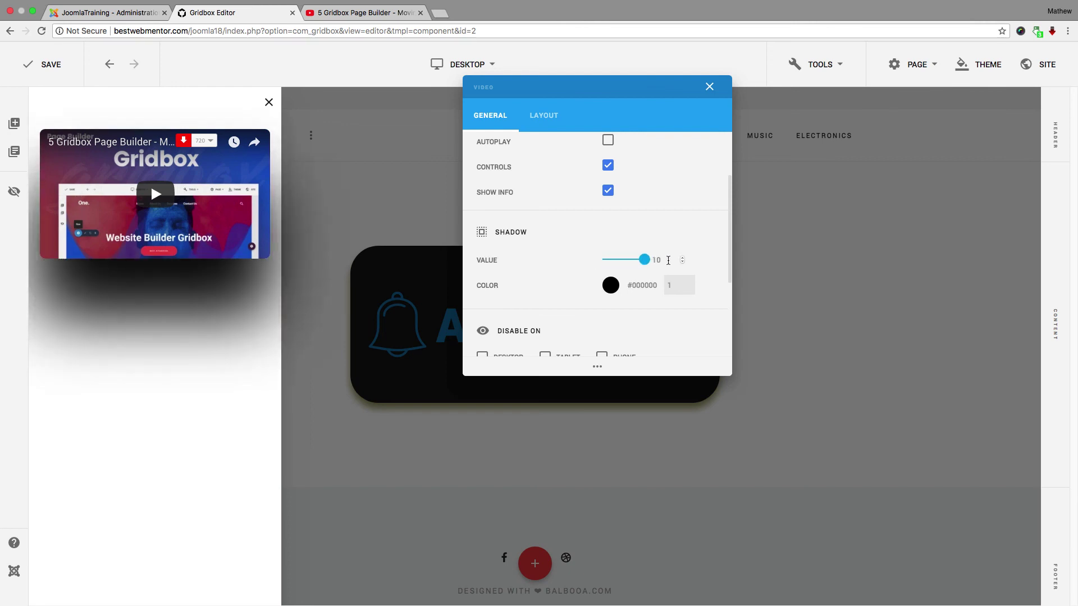
{"action": "left_click", "coordinate": [682, 262]}
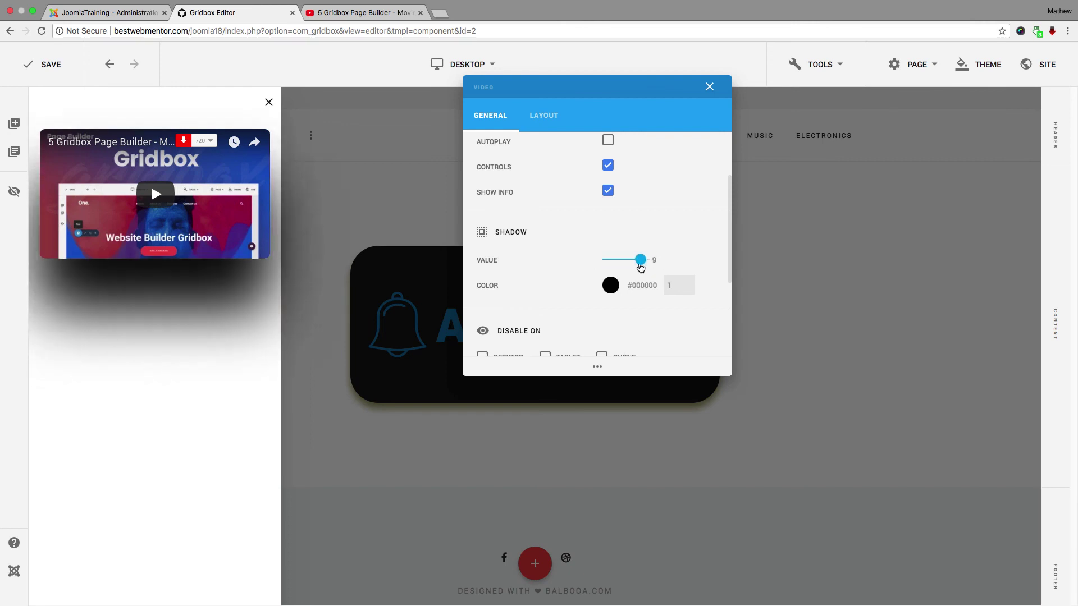
{"action": "left_click", "coordinate": [710, 88]}
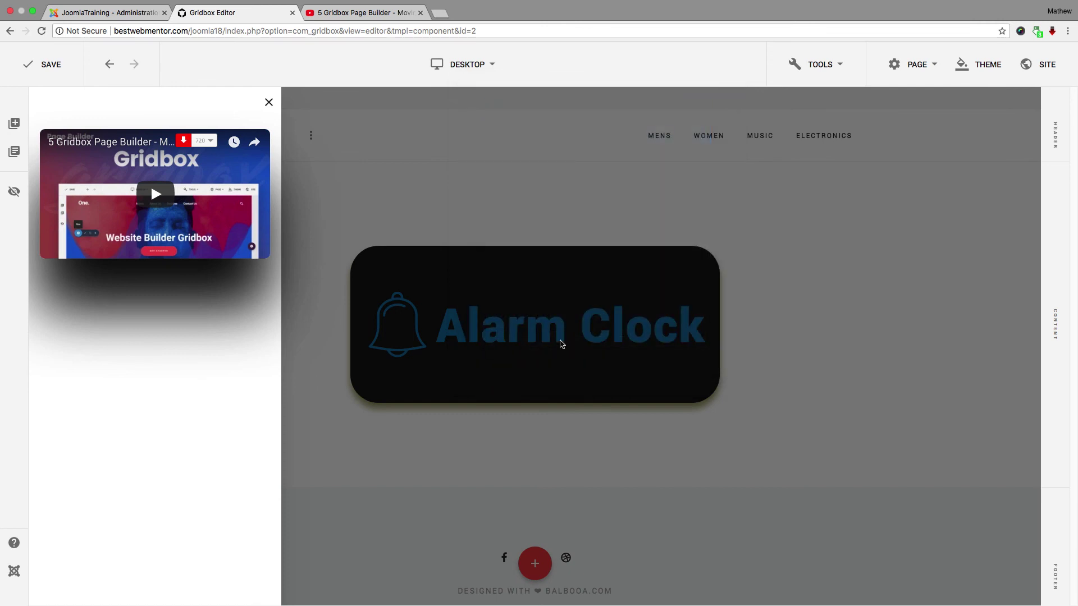